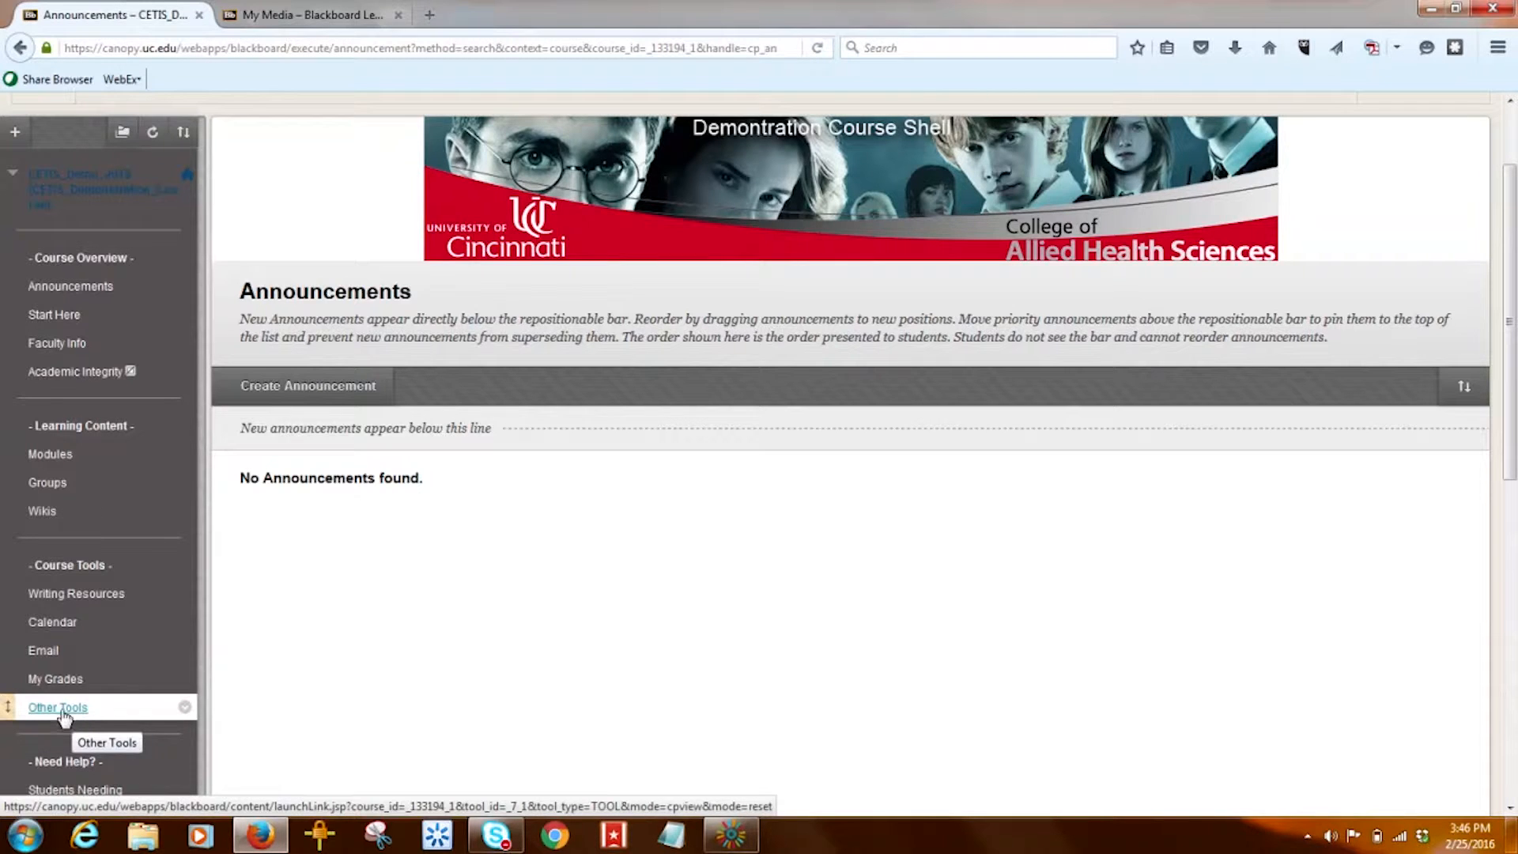
- Open the Harry Potter Wiki Project from Wikis and view its participation summary (153 words, 4 saves)
left_click(44, 512)
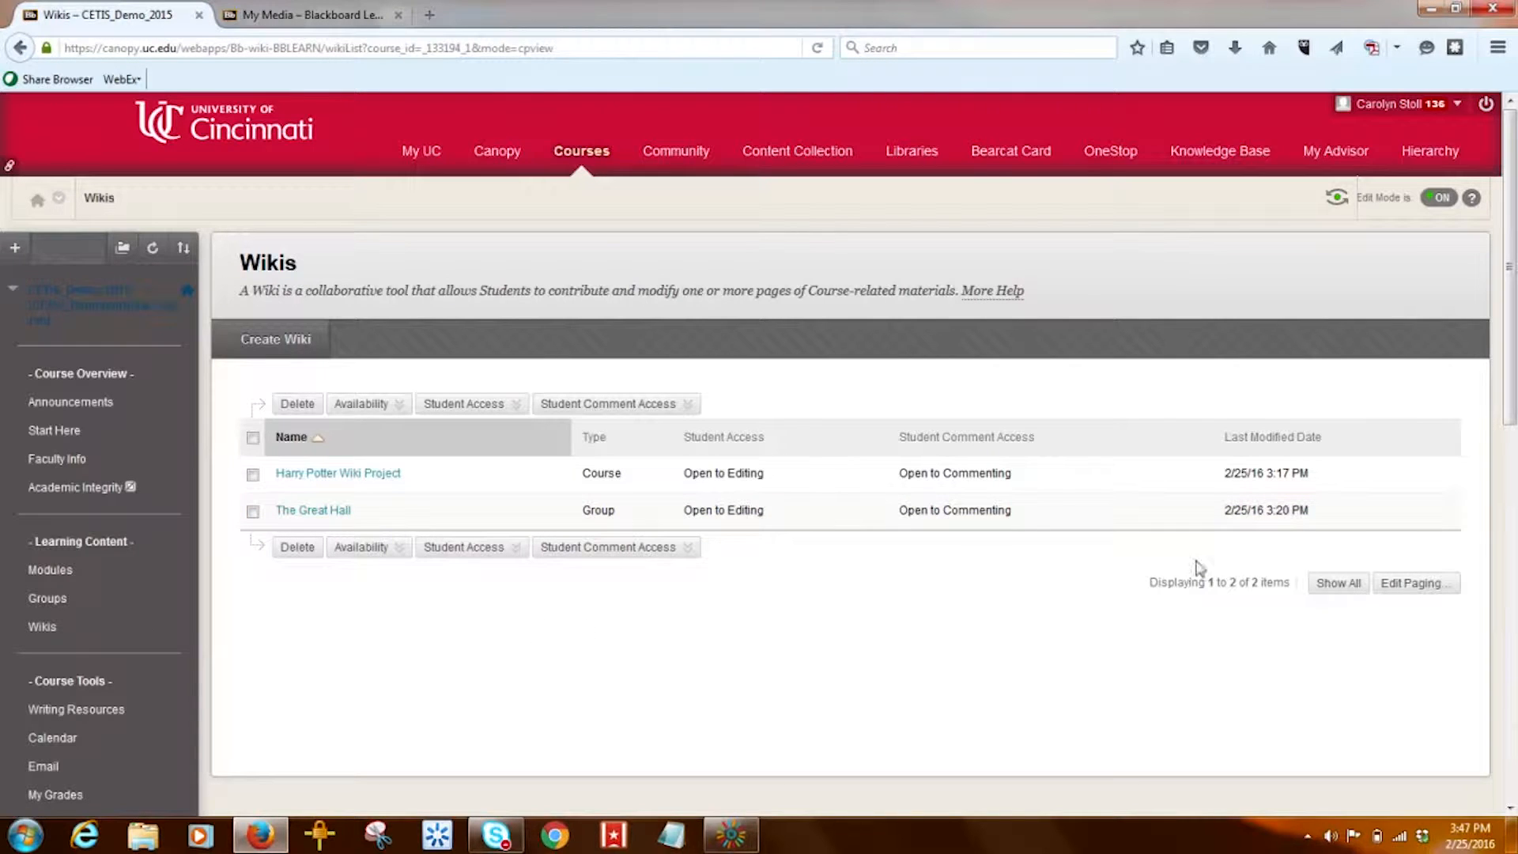
left_click_drag(1513, 368, 1516, 391)
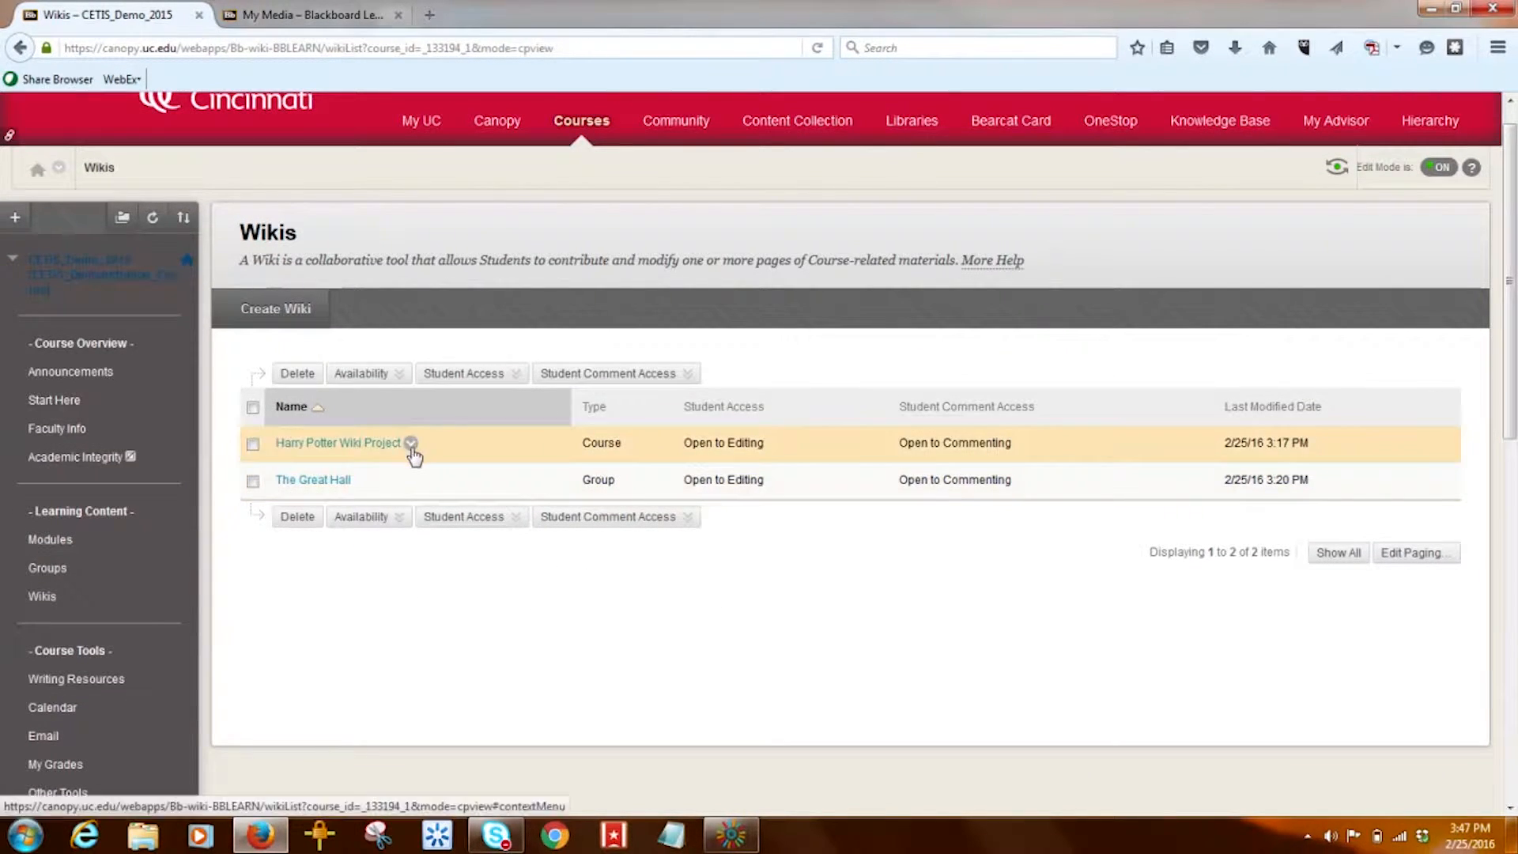
left_click(411, 443)
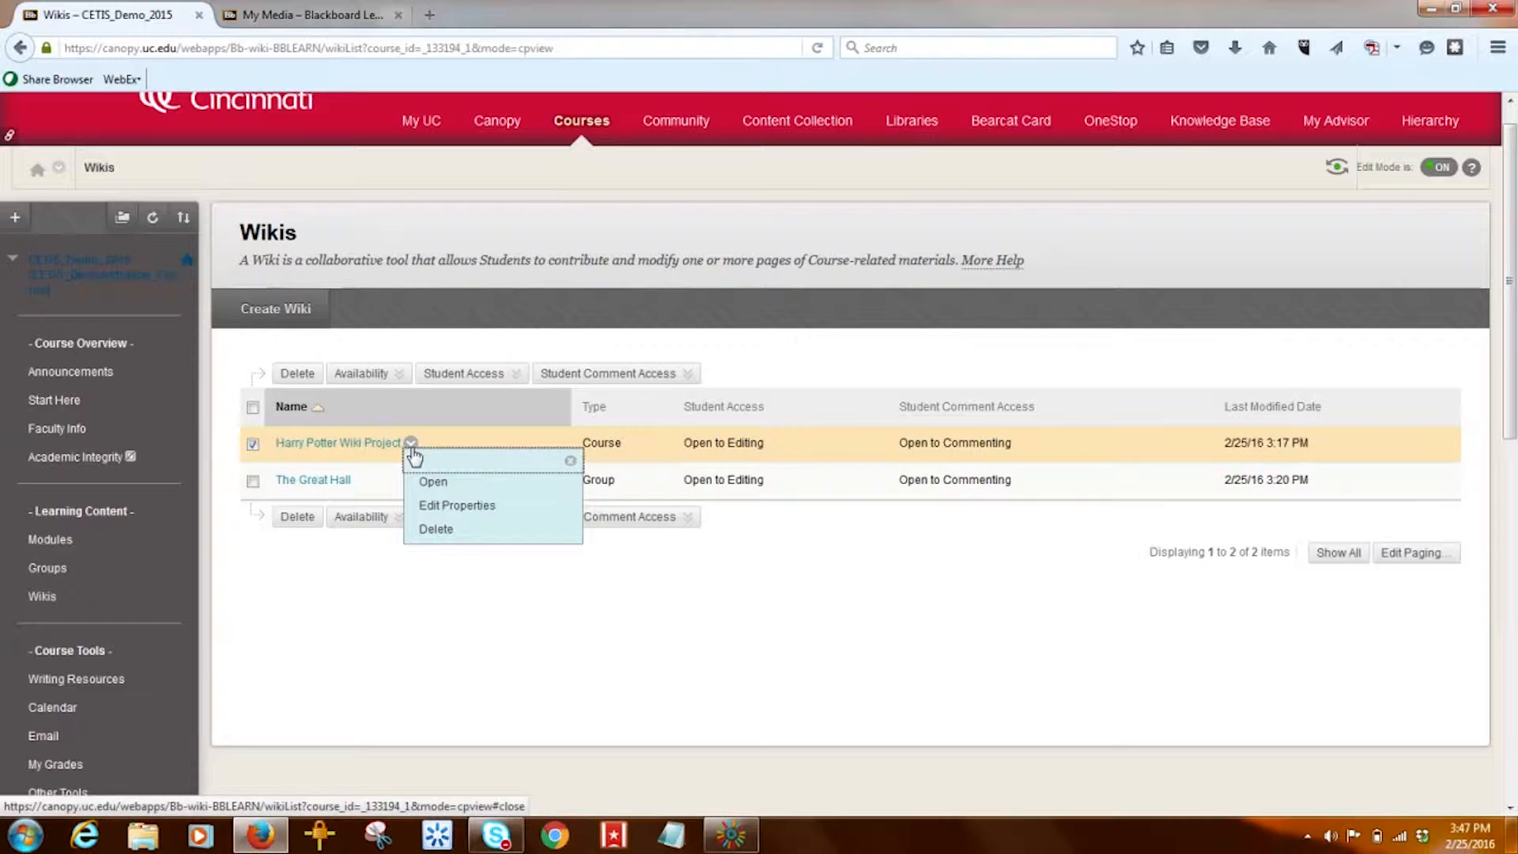
left_click(369, 449)
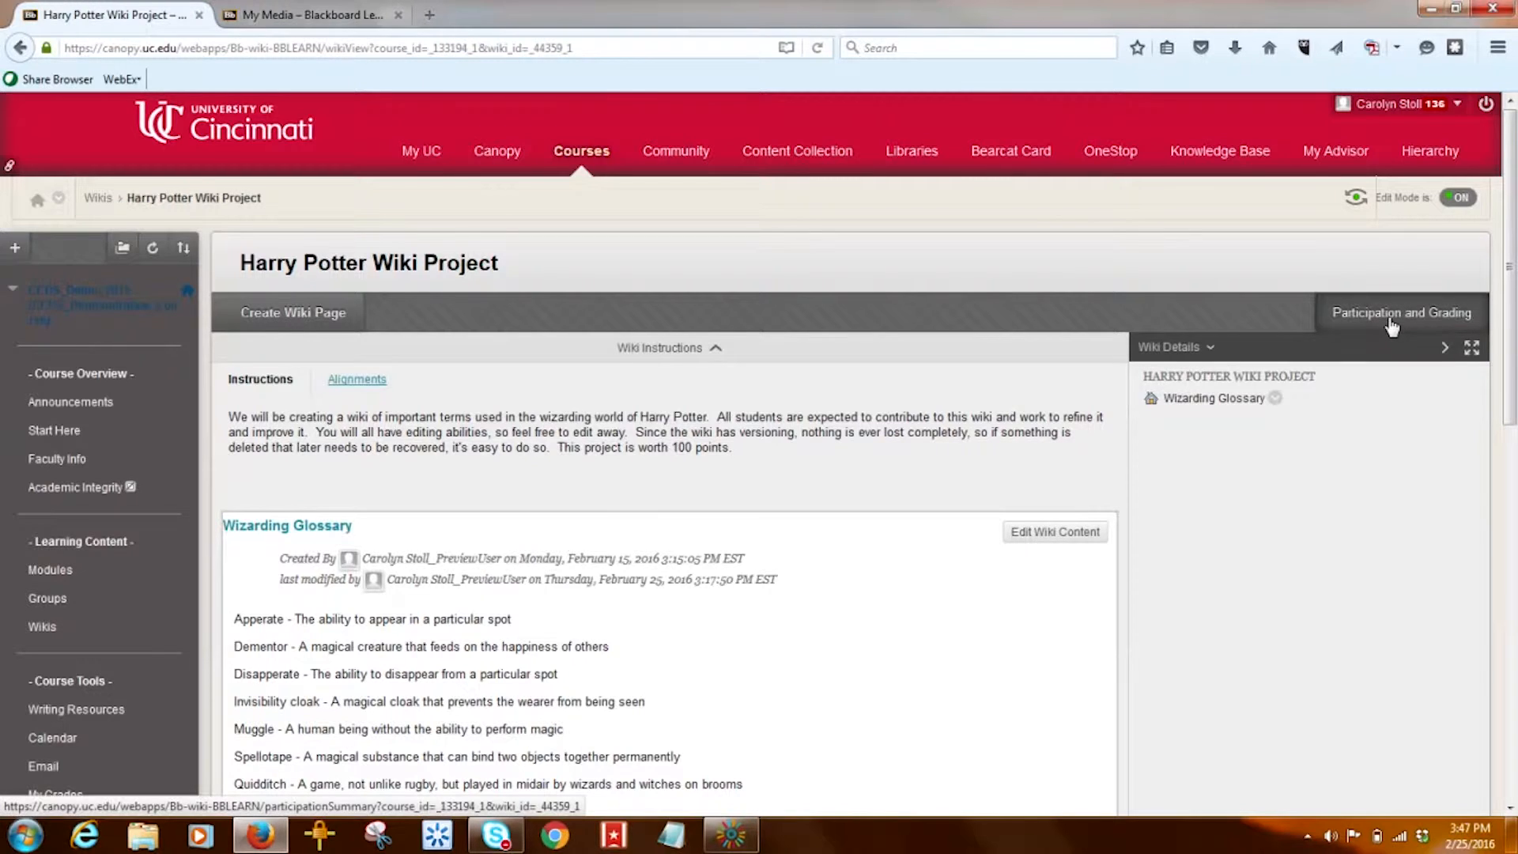
left_click(1392, 328)
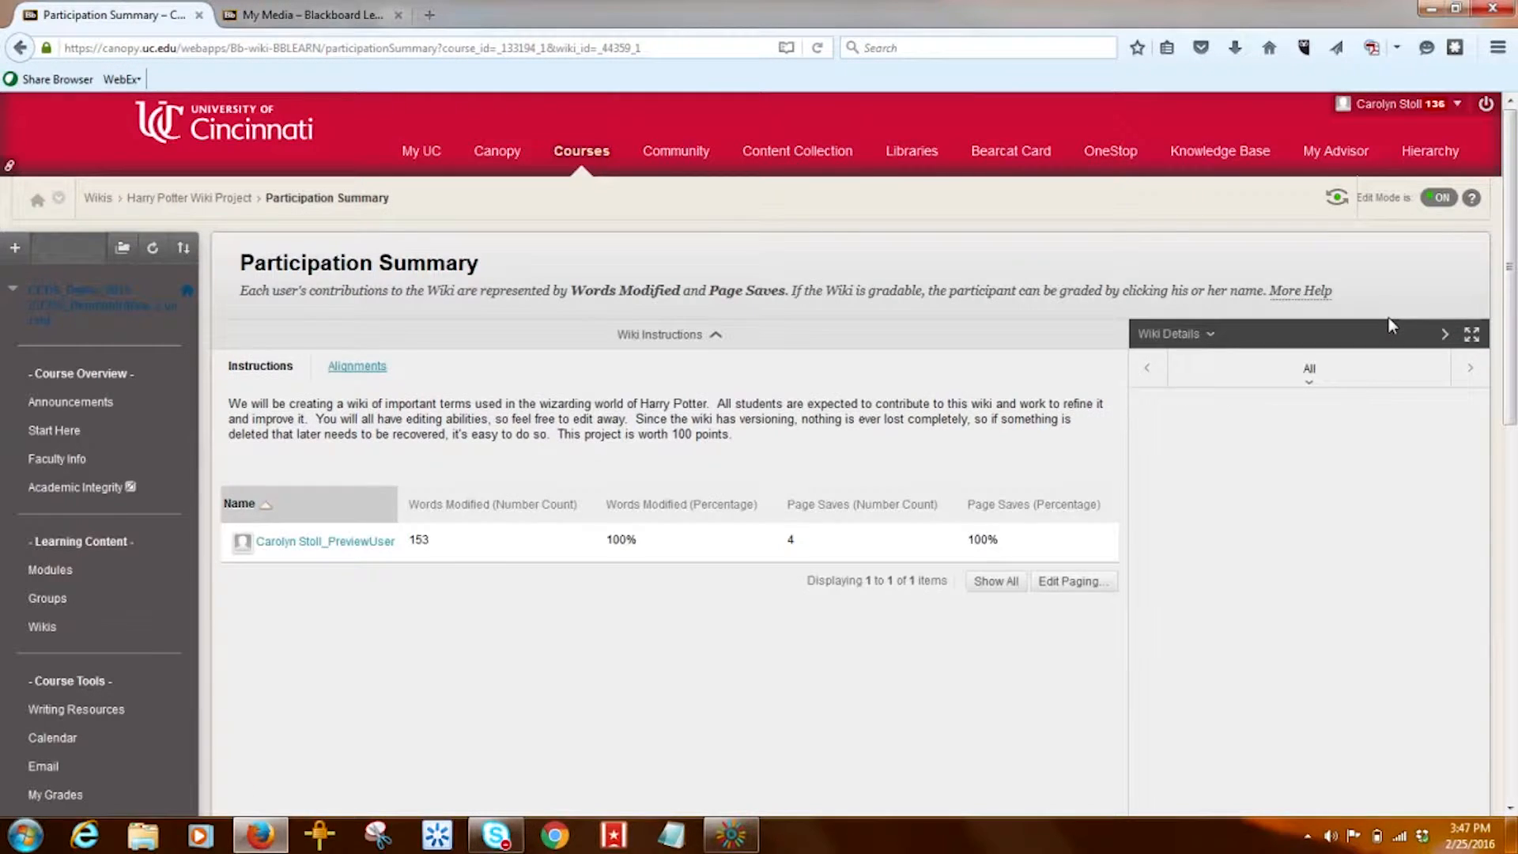
left_click_drag(1513, 330, 1515, 692)
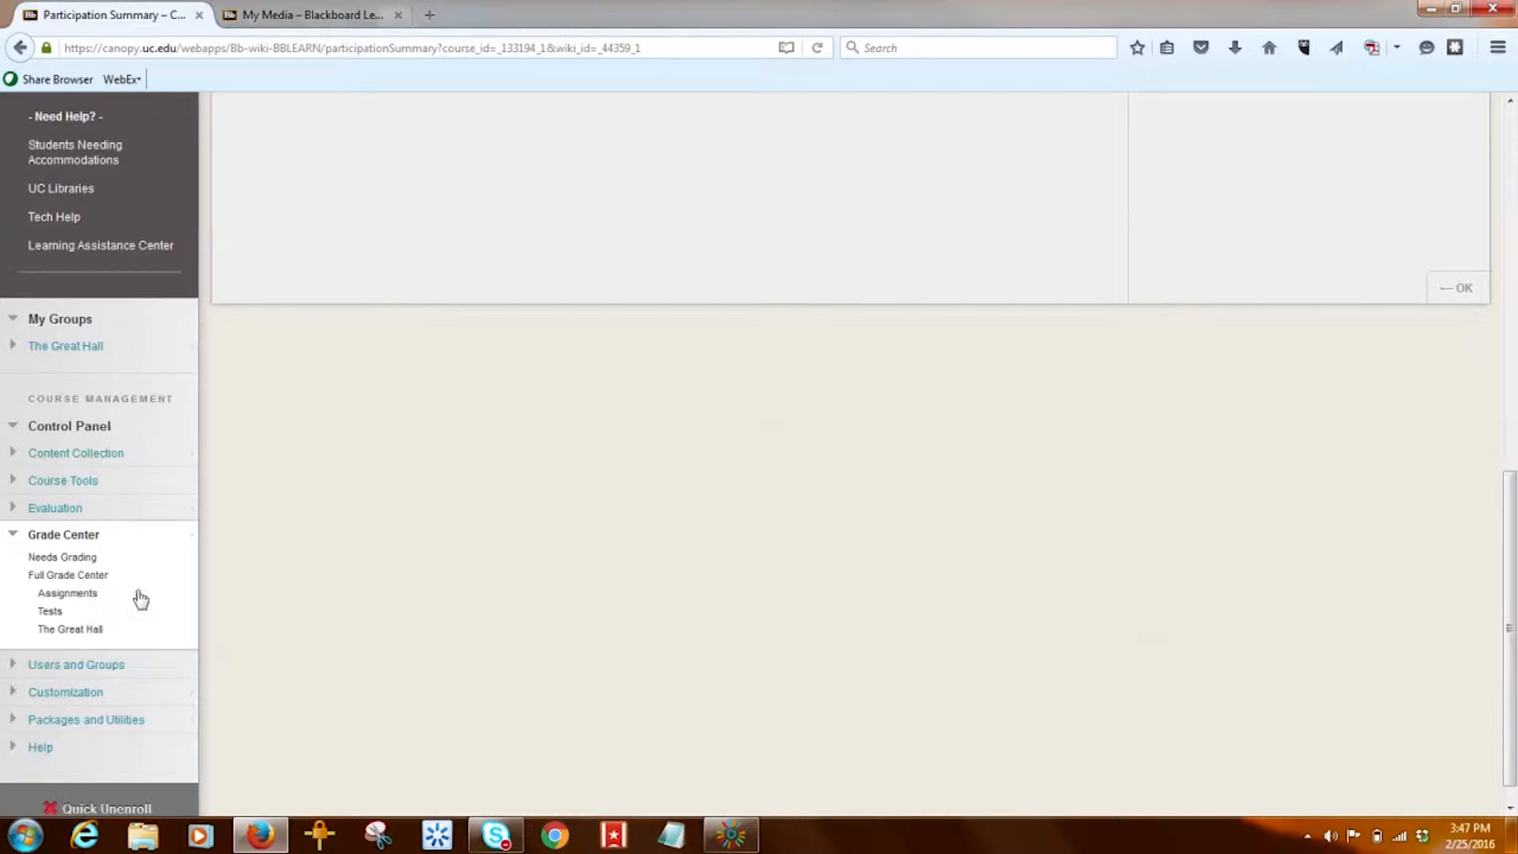
- Go to Needs Grading and show the grading actions for the Harry Potter Wiki Project attempt
left_click(66, 562)
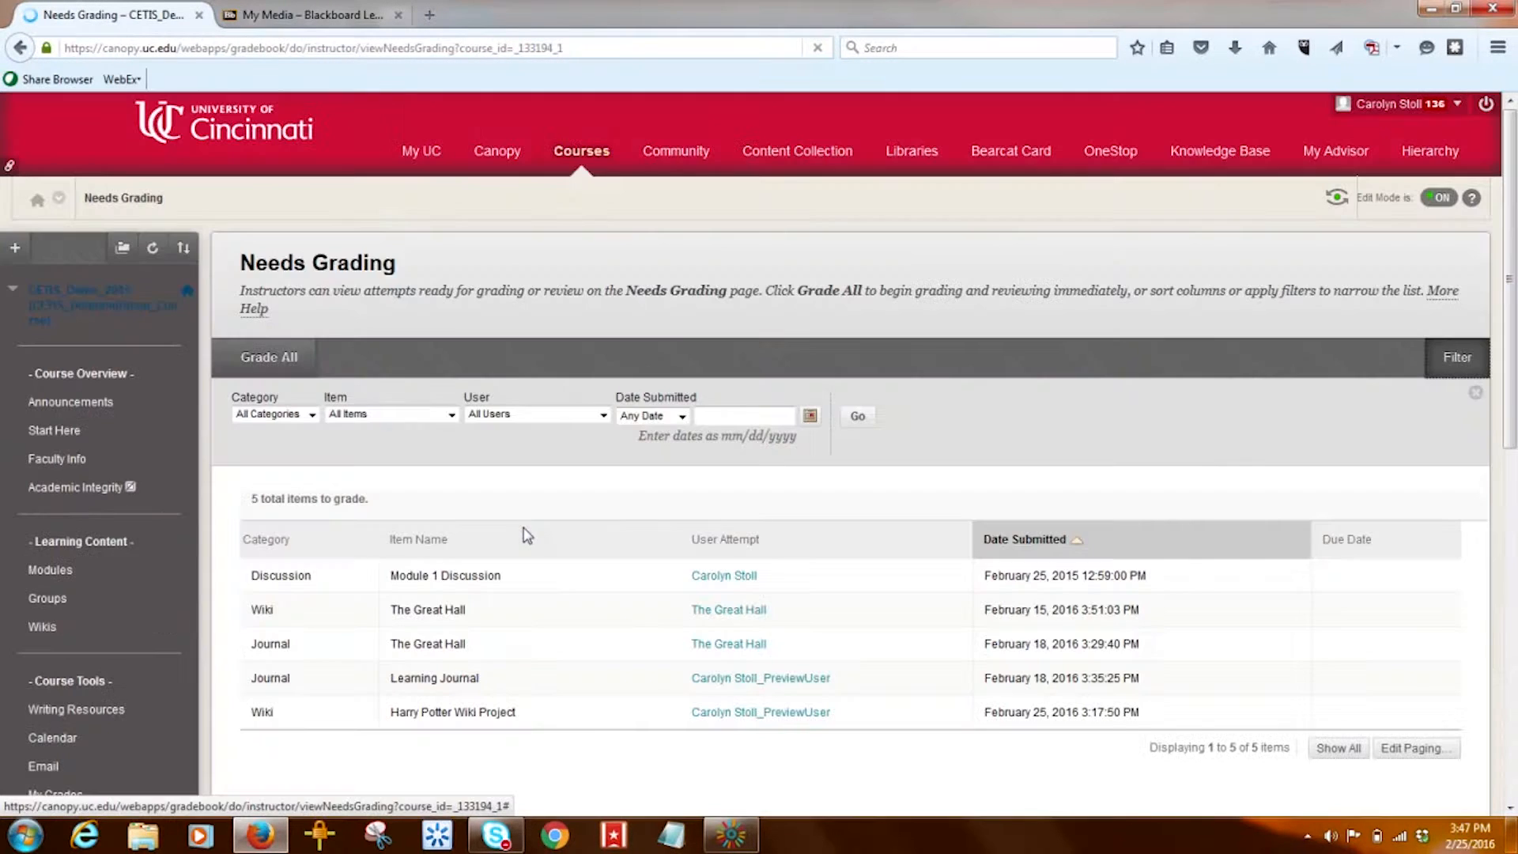
left_click_drag(525, 532, 850, 486)
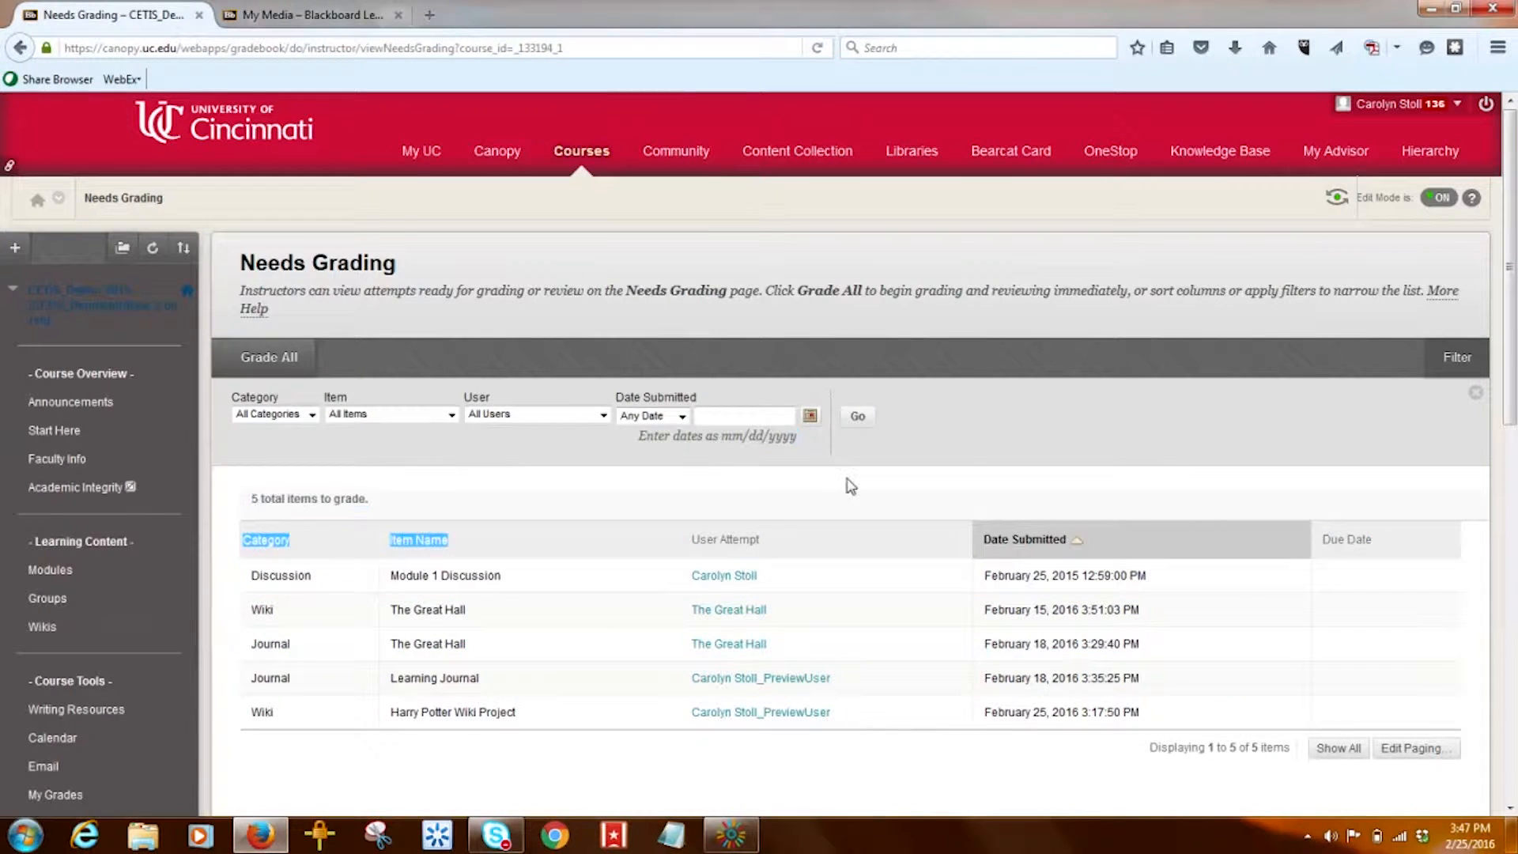
left_click(851, 486)
left_click_drag(1514, 296, 1514, 403)
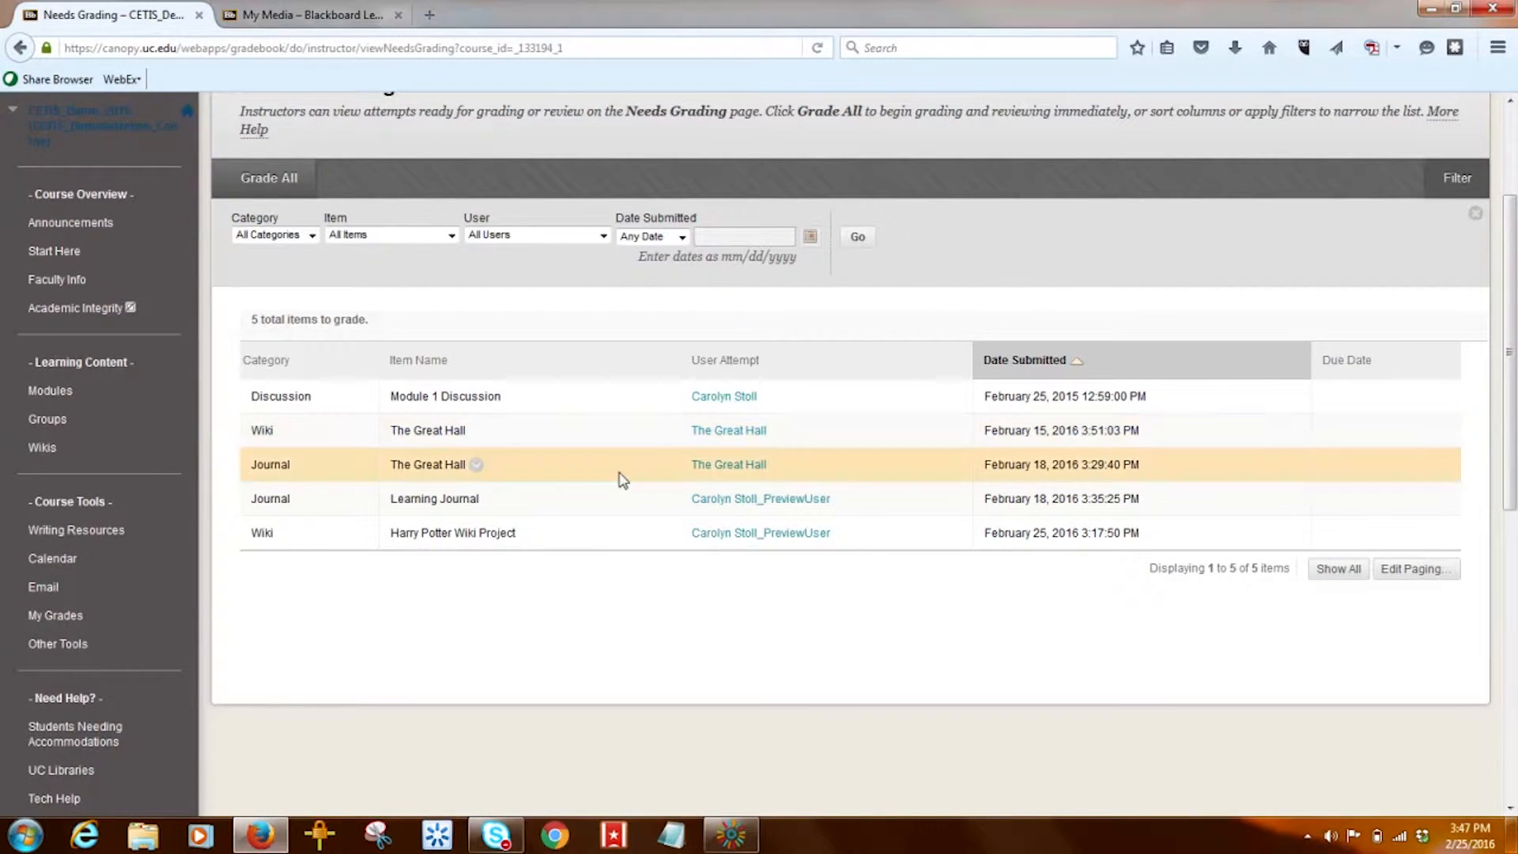
left_click(525, 533)
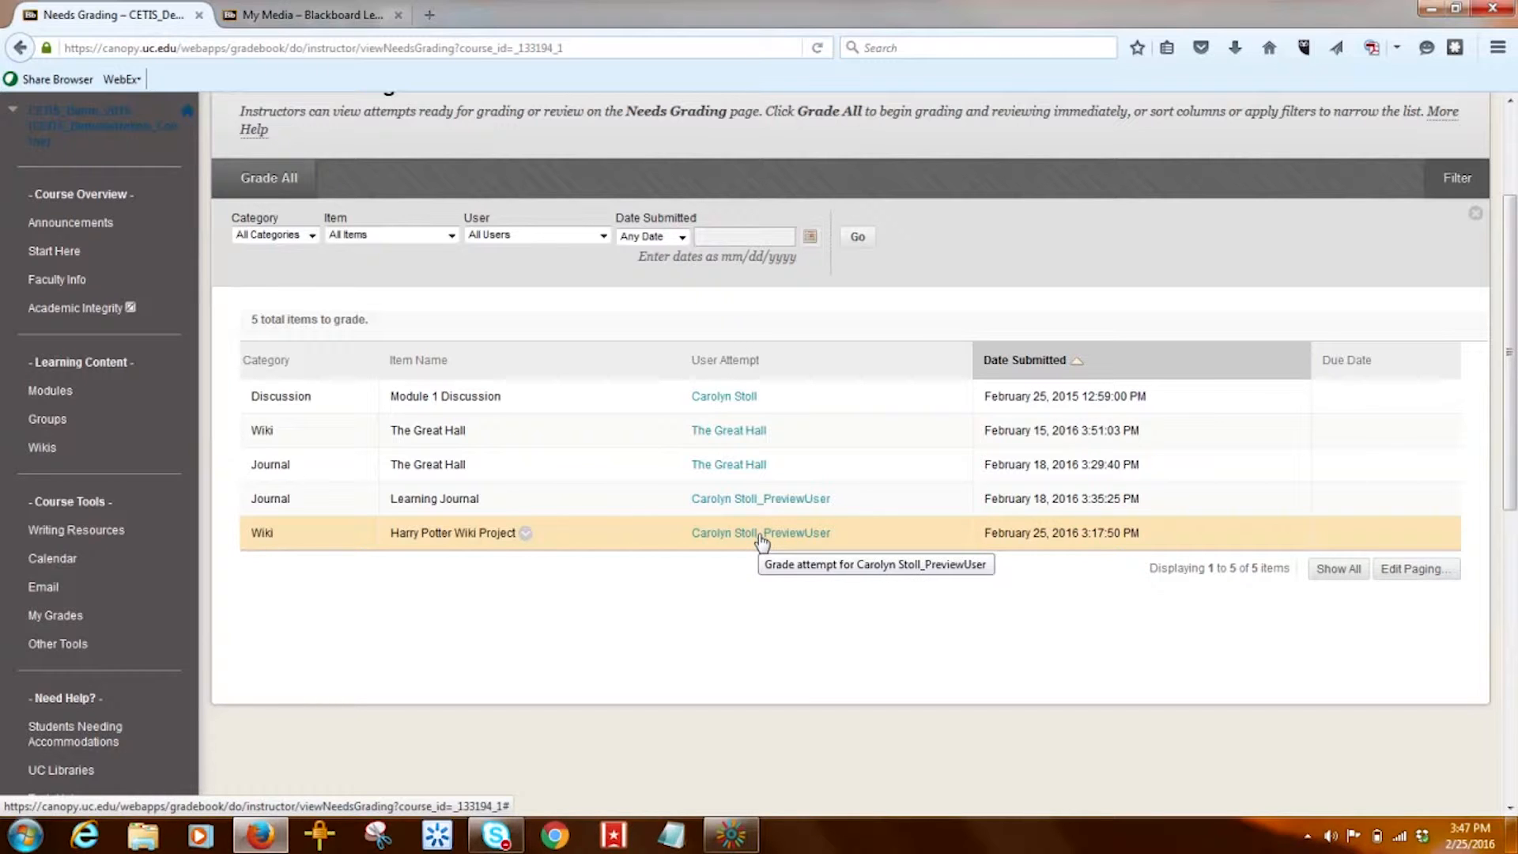
left_click_drag(1515, 294, 1515, 557)
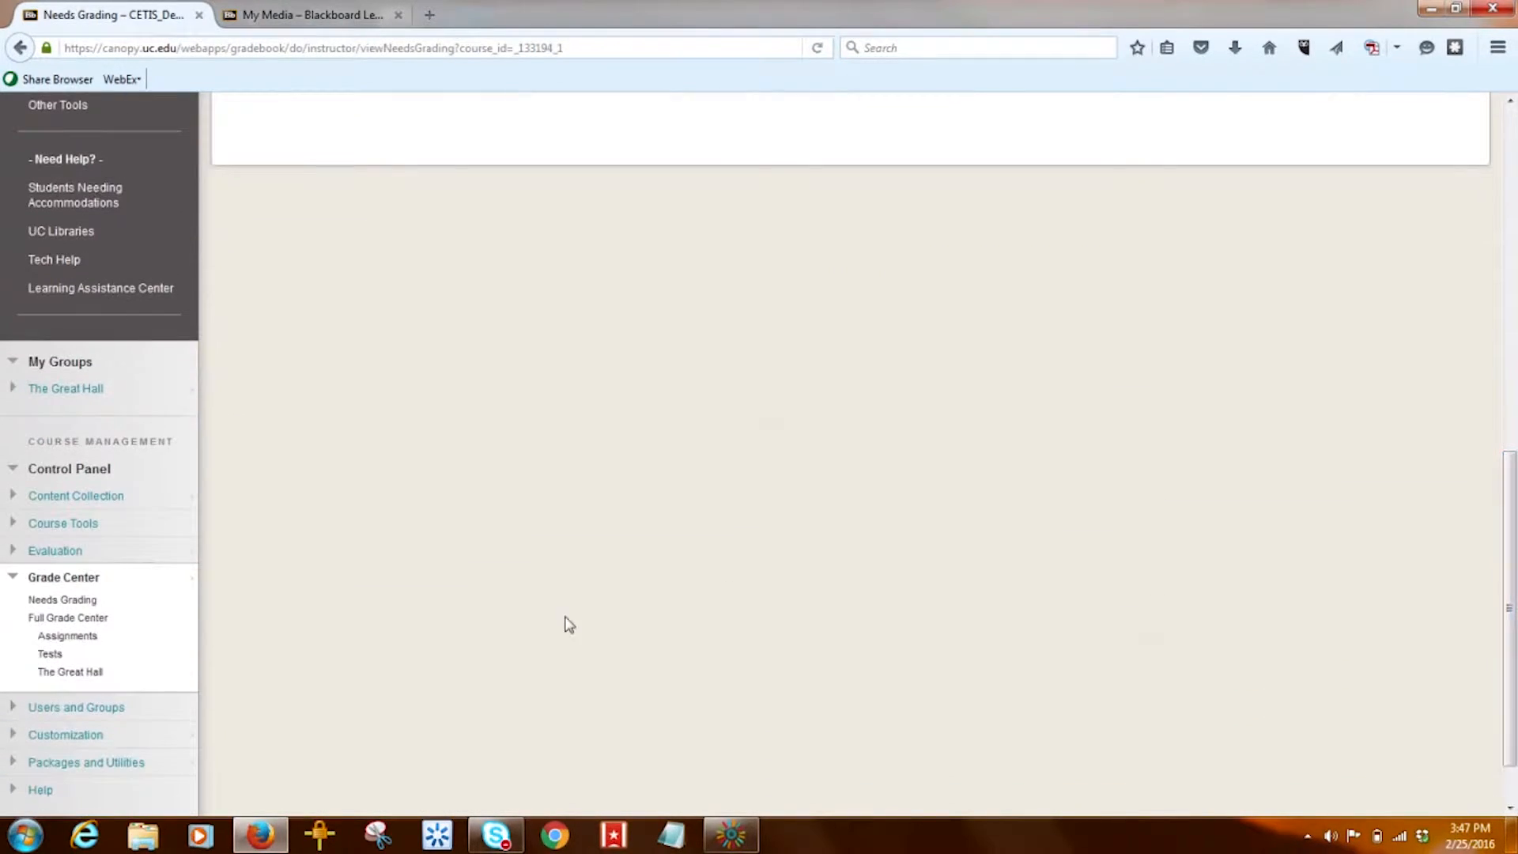
- Check a student's wiki grade cell options in the Full Grade Center, then return to Wikis
left_click(85, 620)
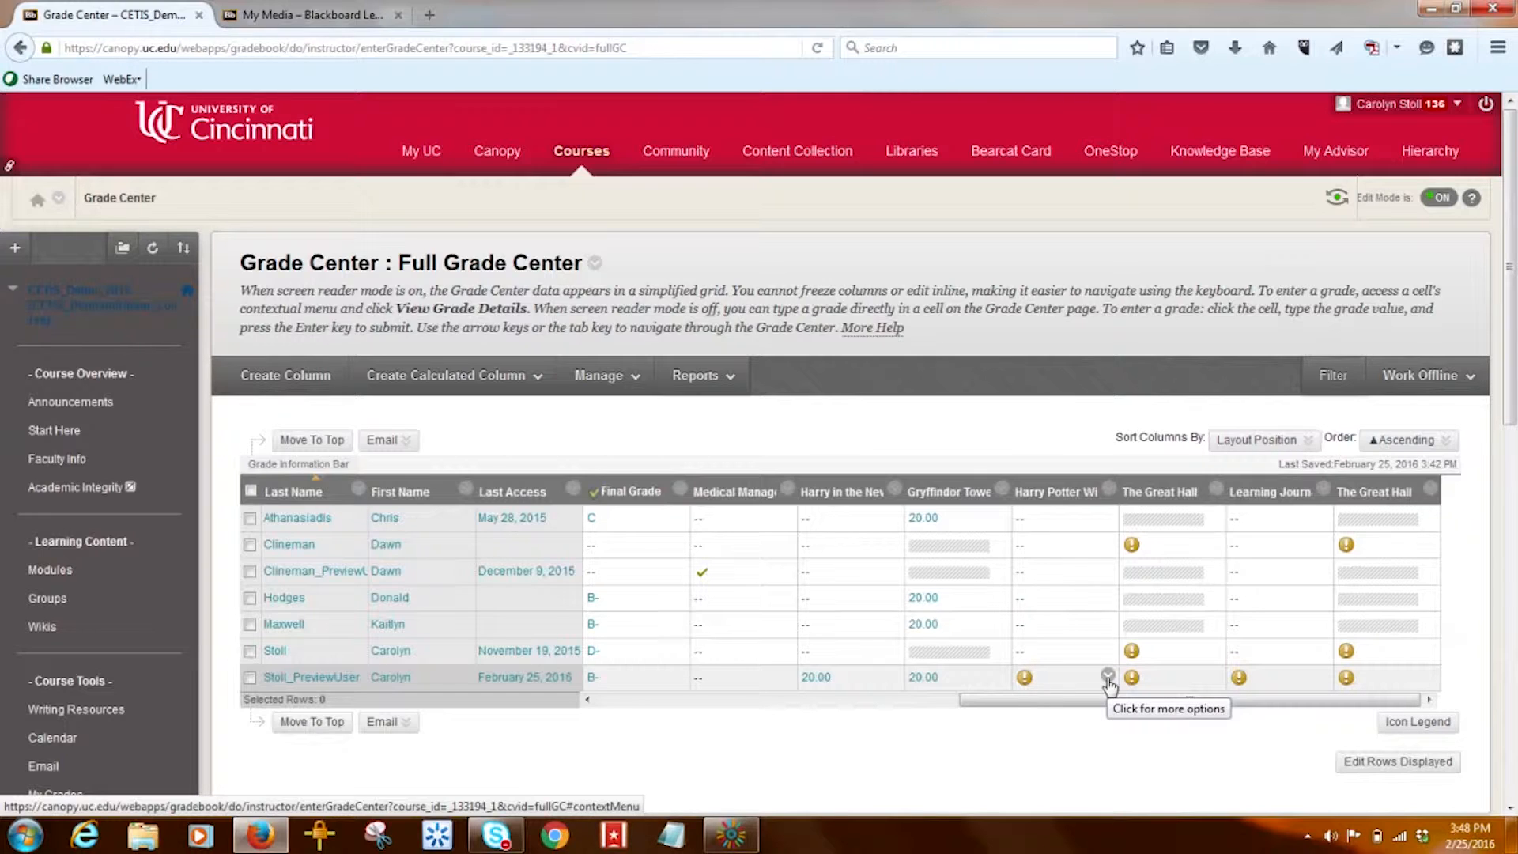
left_click(1109, 676)
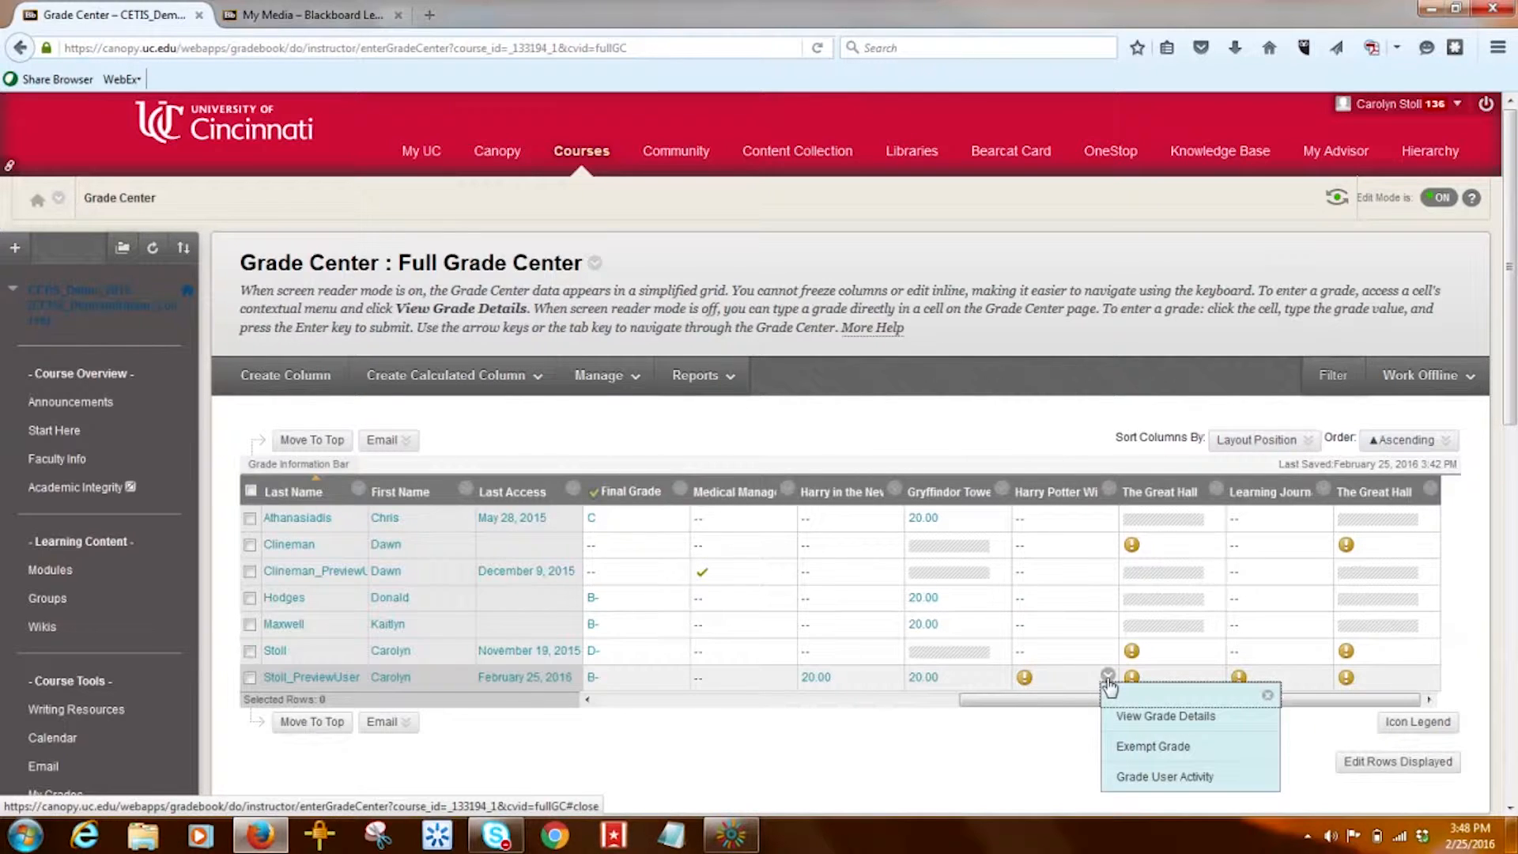
left_click(1006, 757)
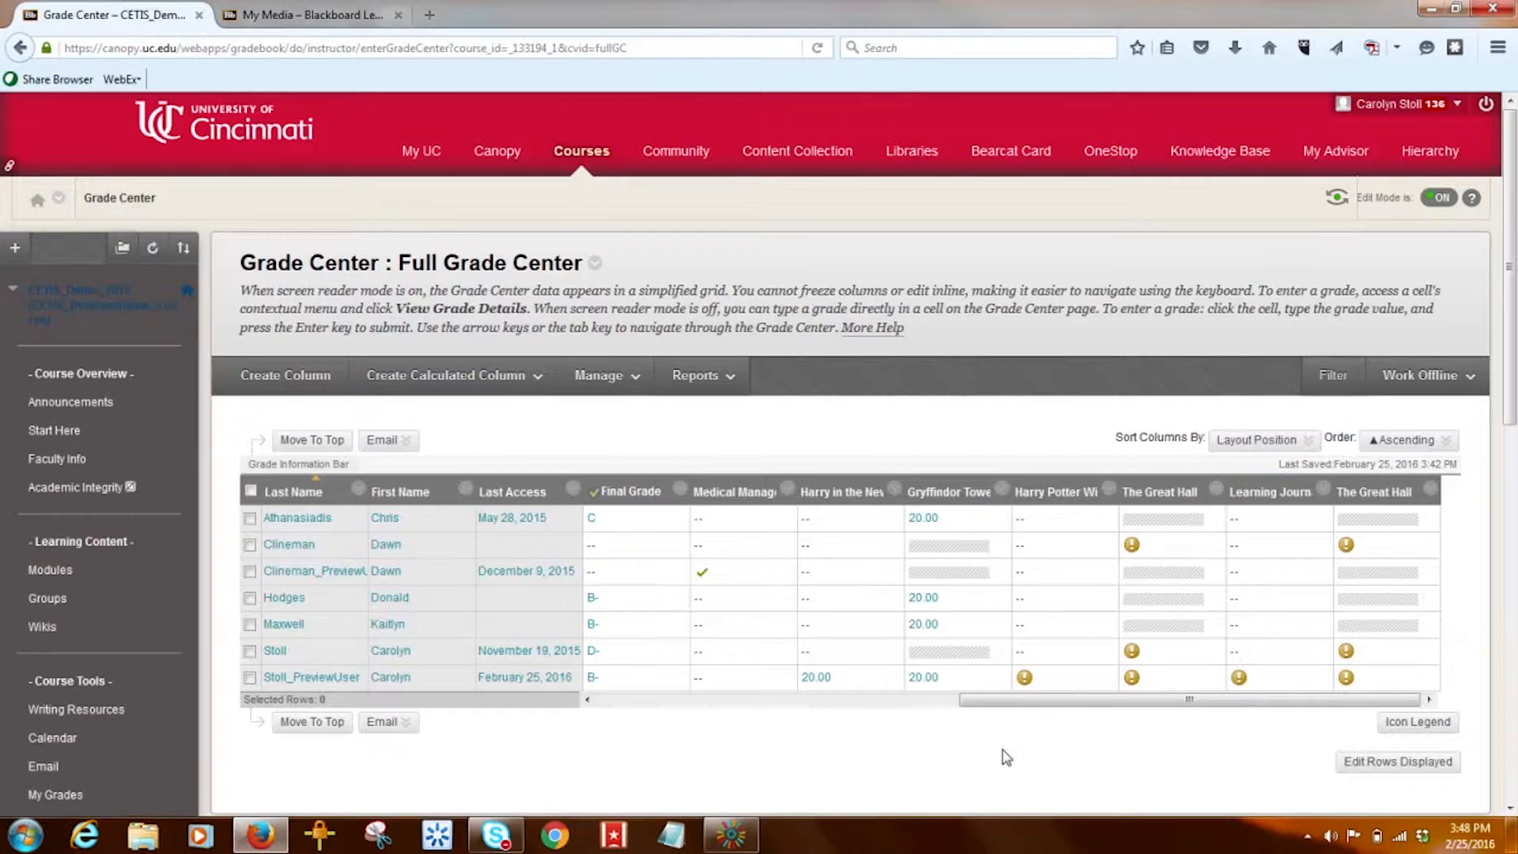
left_click(43, 628)
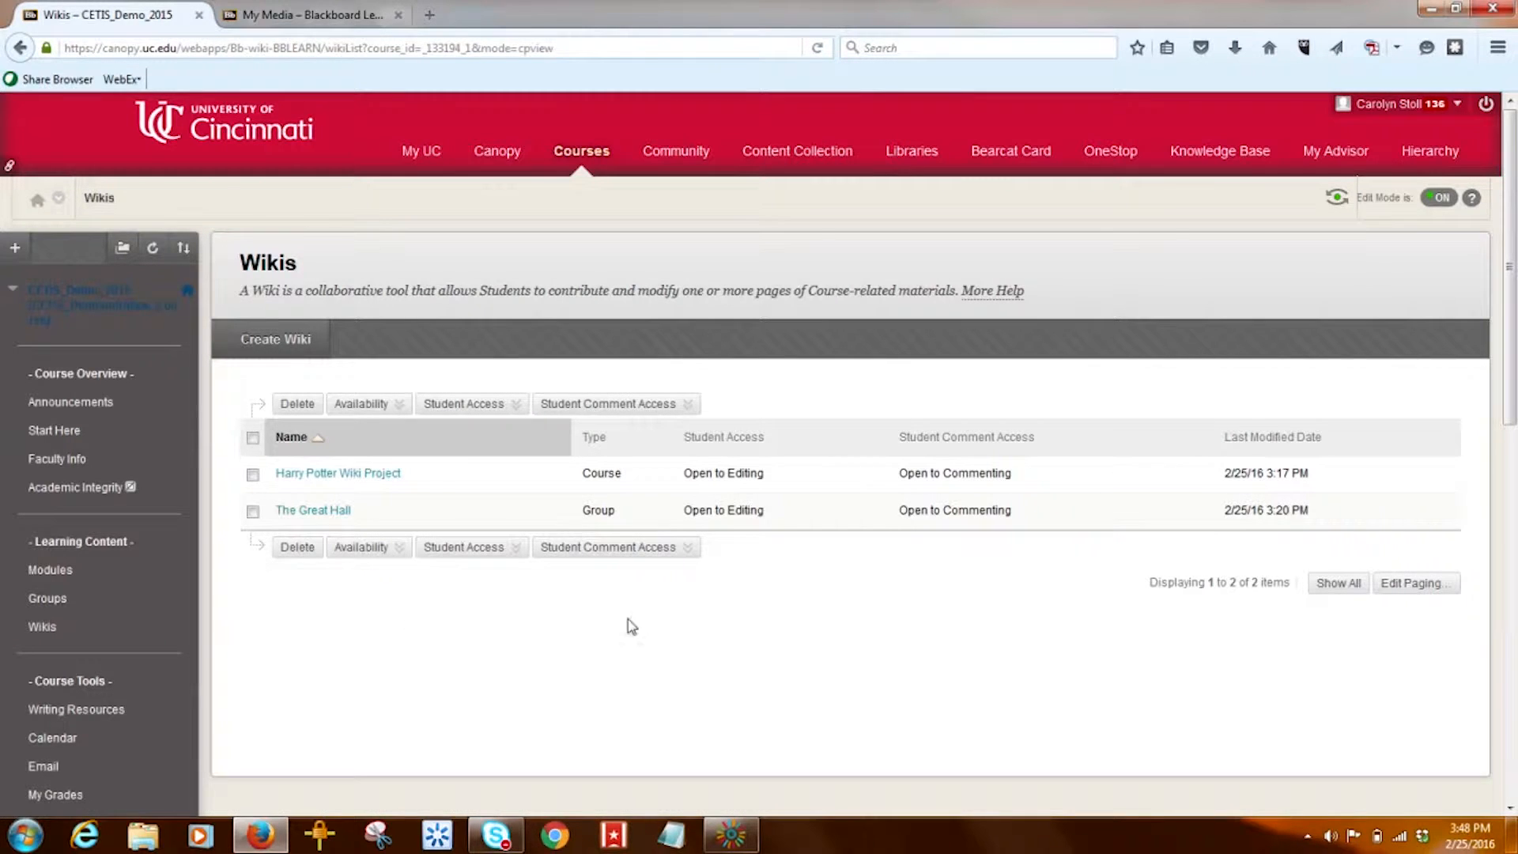
- From Harry Potter Wiki Project's Participation and Grading, pick the preview user from All members
left_click(335, 479)
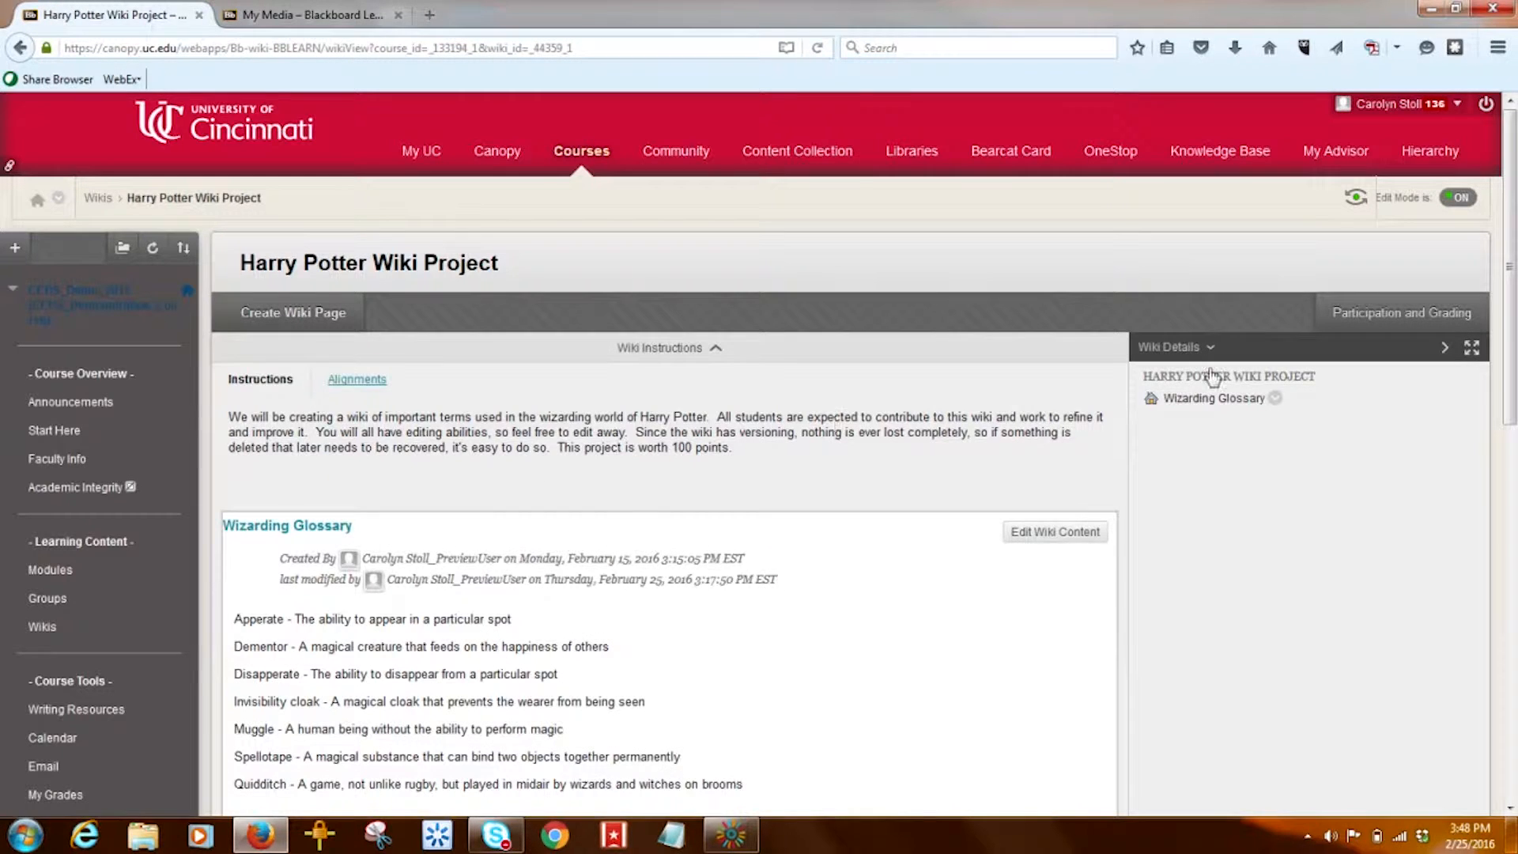
left_click(1407, 316)
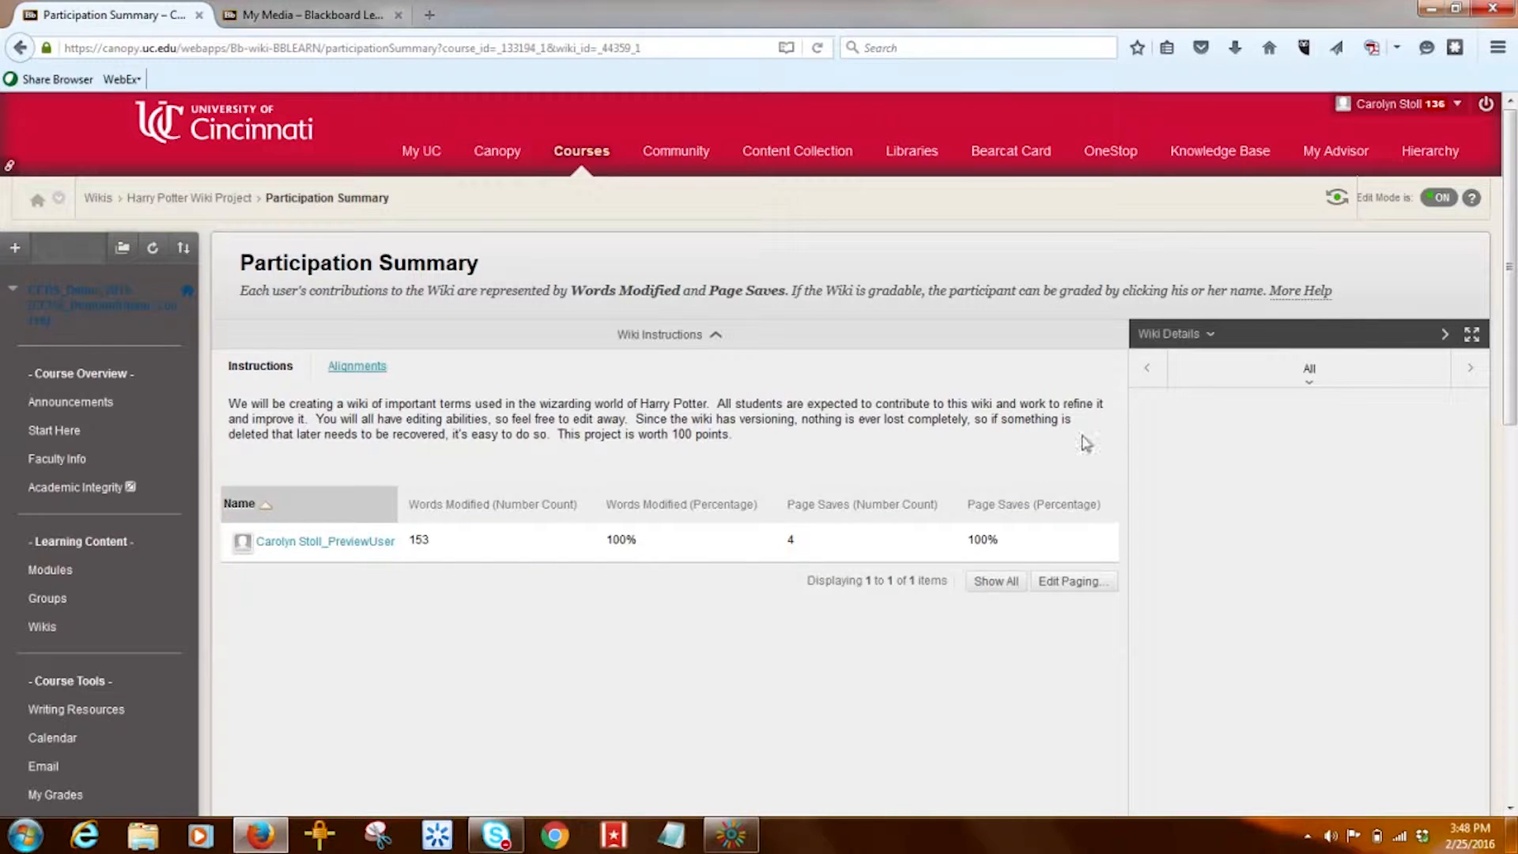
left_click(1316, 387)
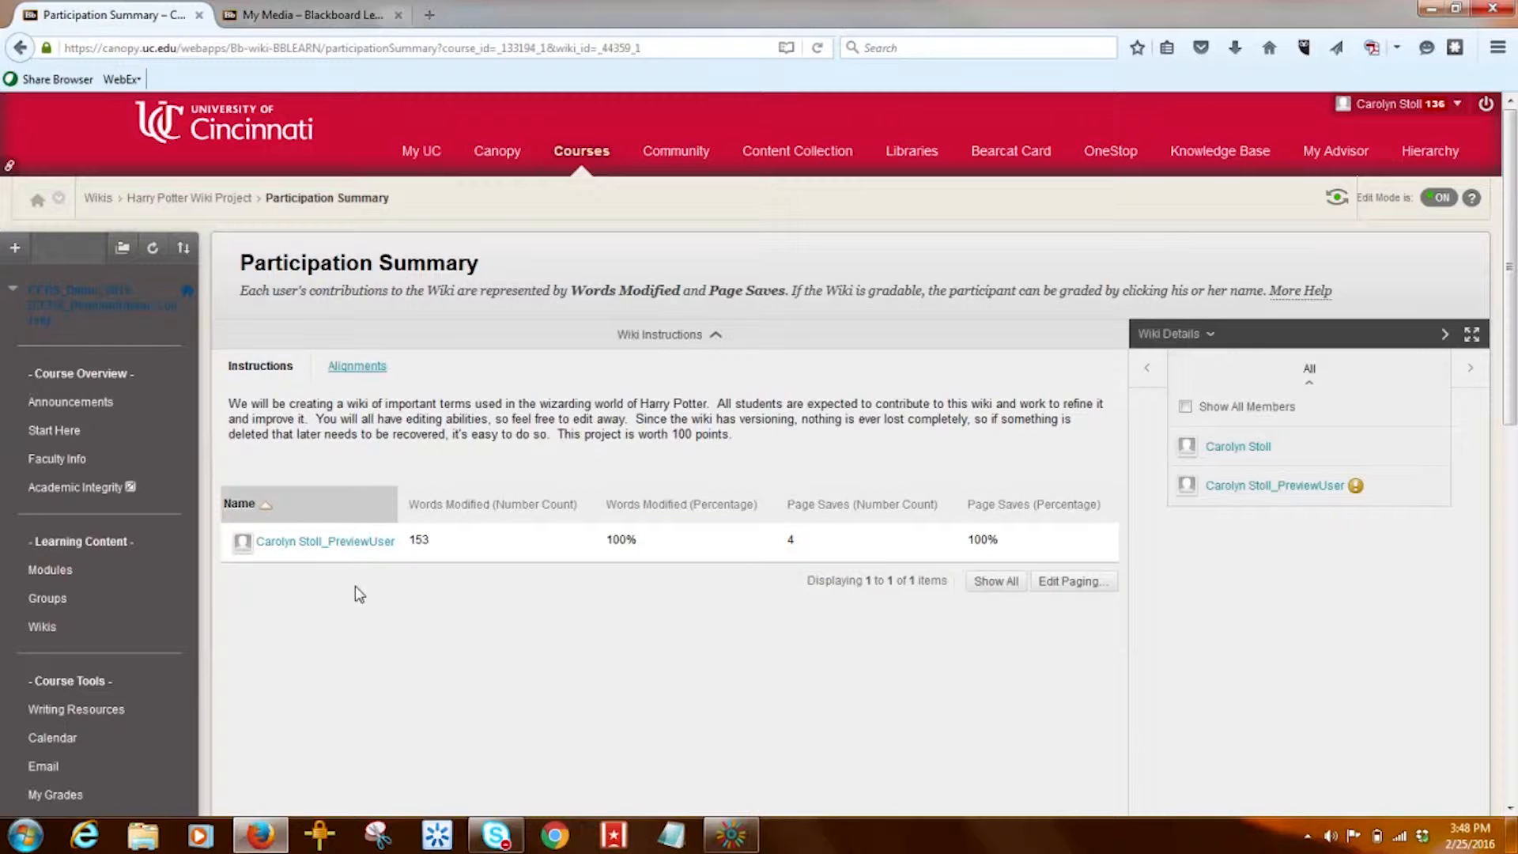
left_click(353, 546)
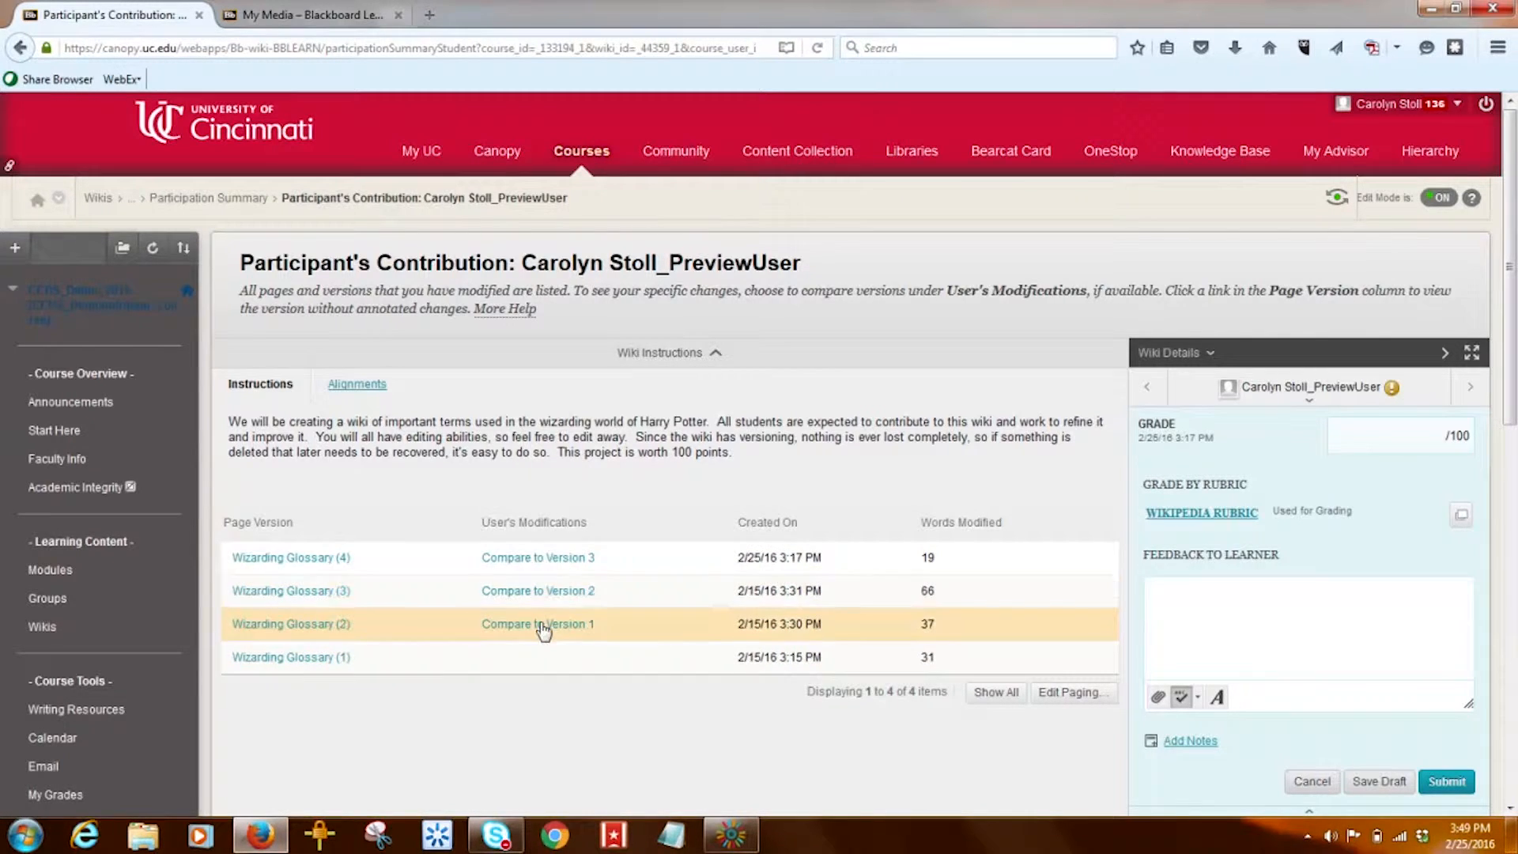
left_click(551, 561)
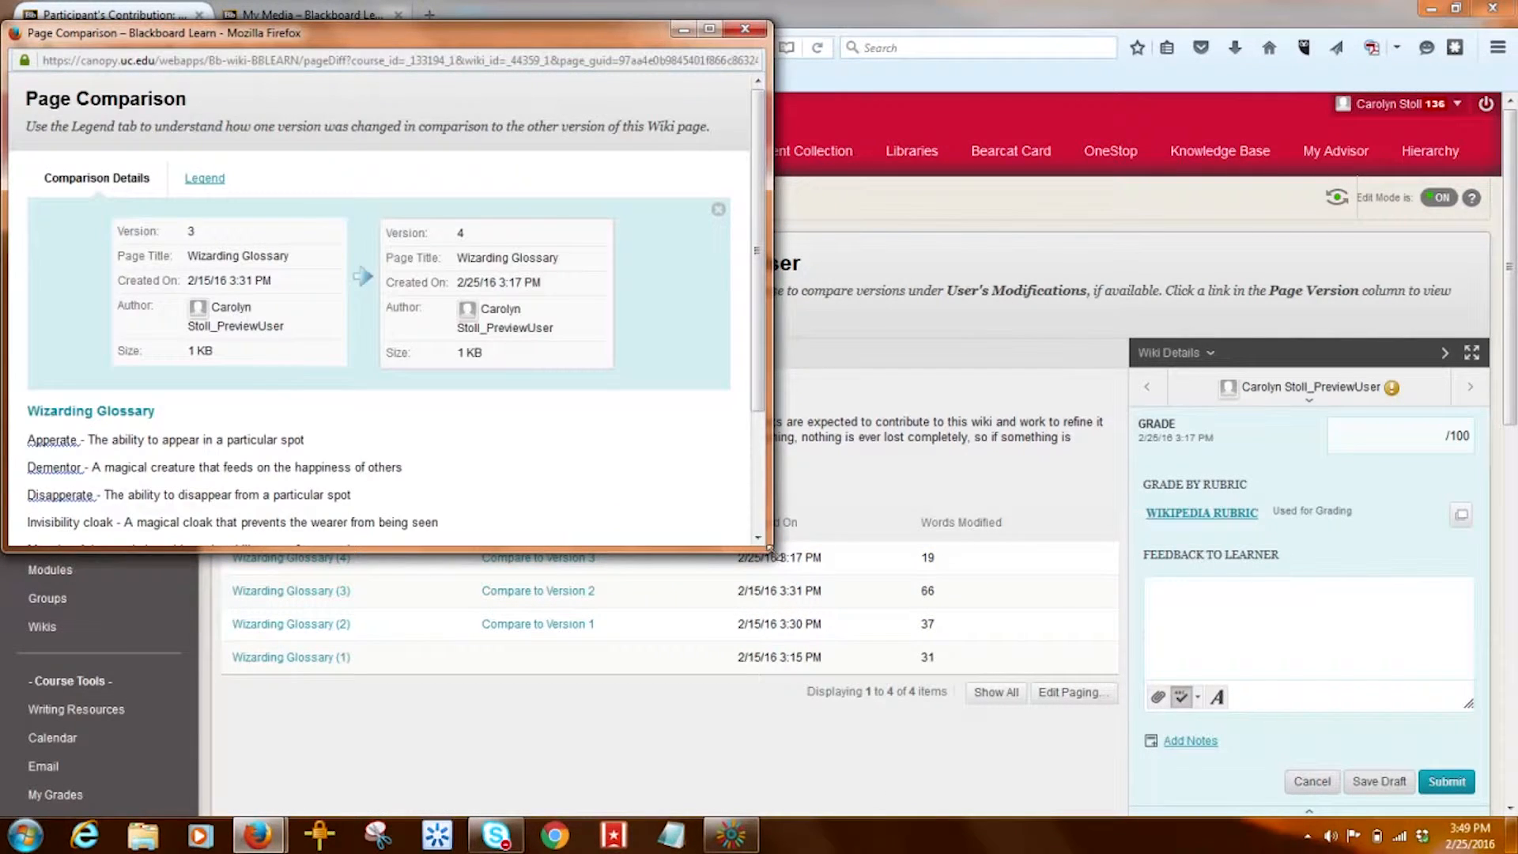
left_click_drag(770, 550, 945, 699)
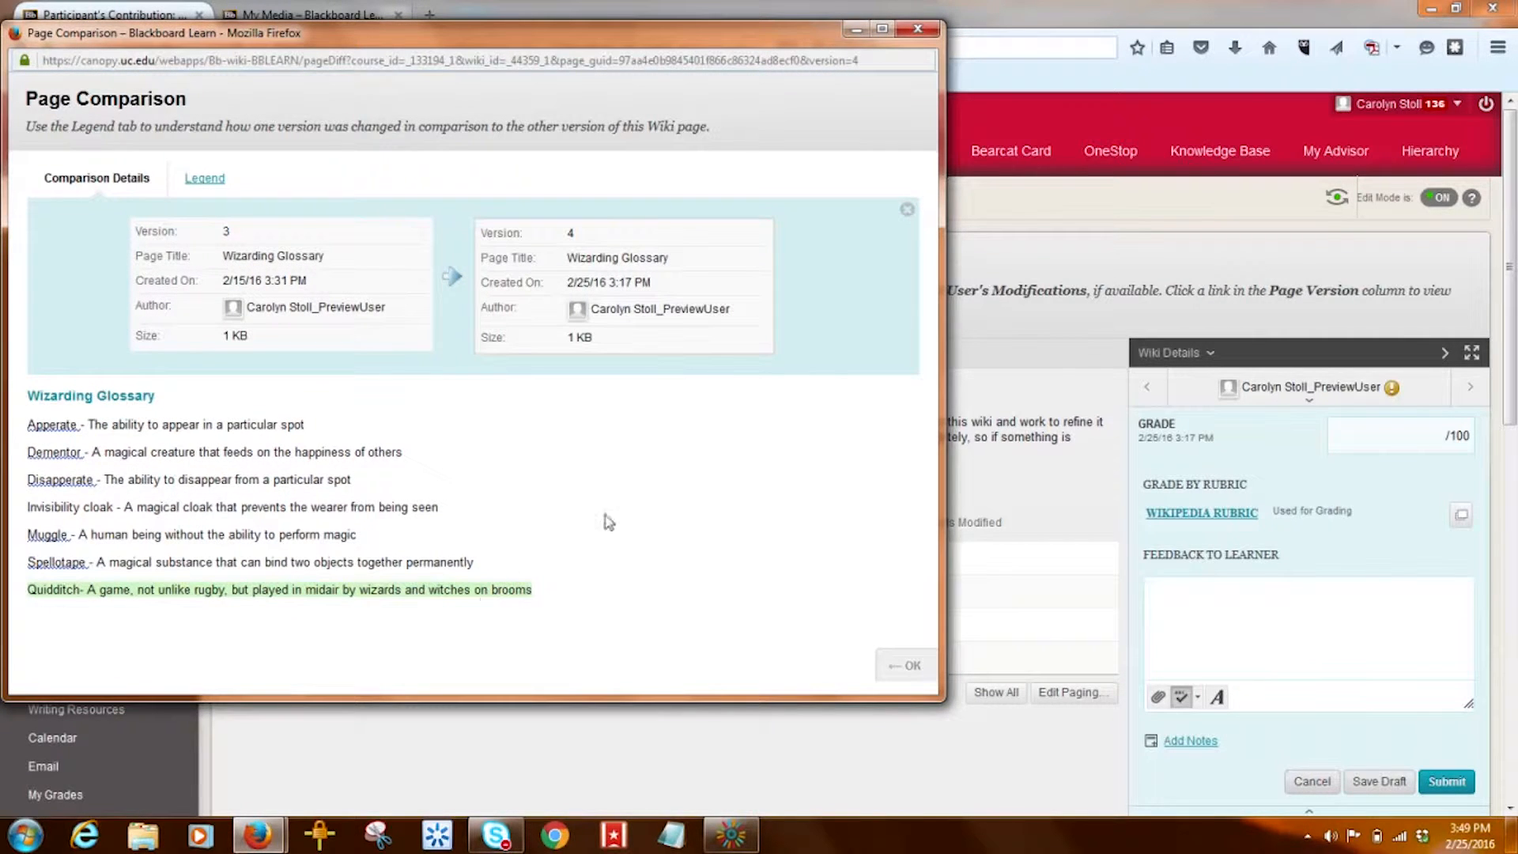
left_click(917, 31)
left_click(313, 564)
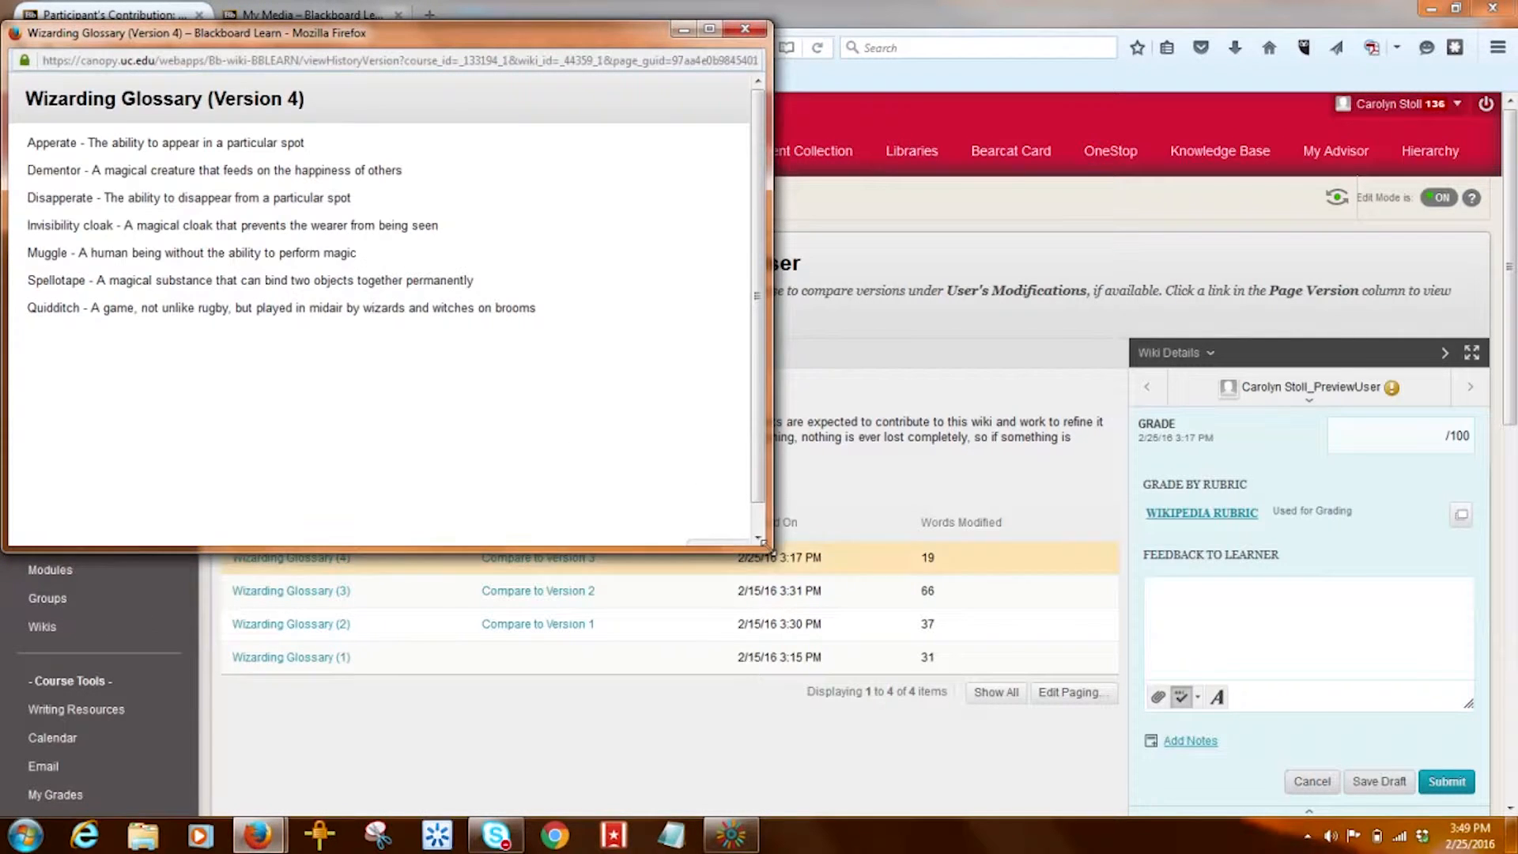
left_click_drag(765, 544, 795, 544)
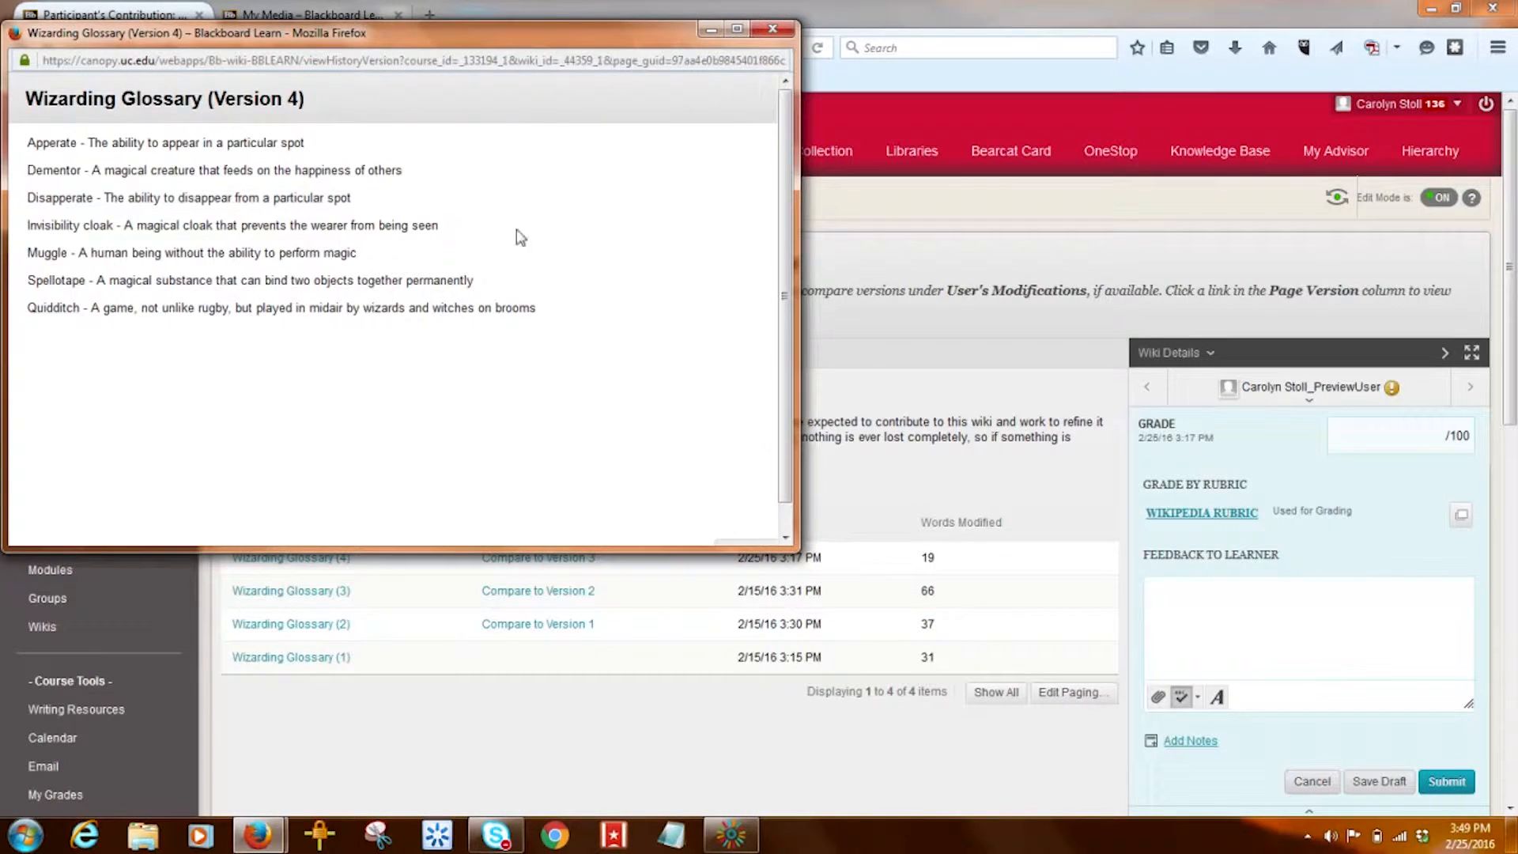
left_click(772, 29)
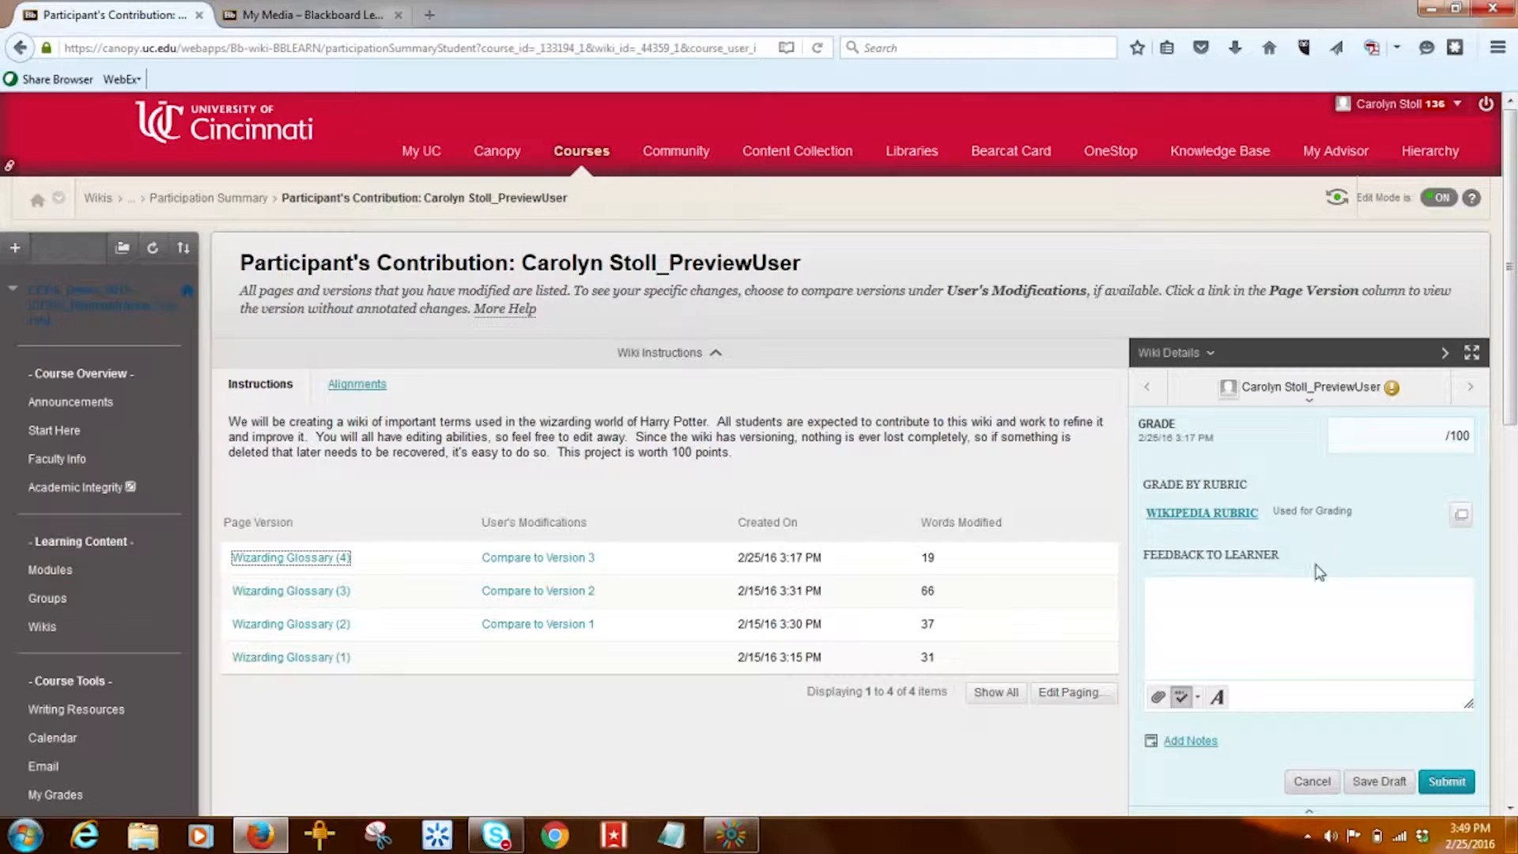
- Open the Wikipedia Rubric from the Grade field with Show Descriptions and Show Feedback on
left_click(1406, 443)
left_click(1219, 528)
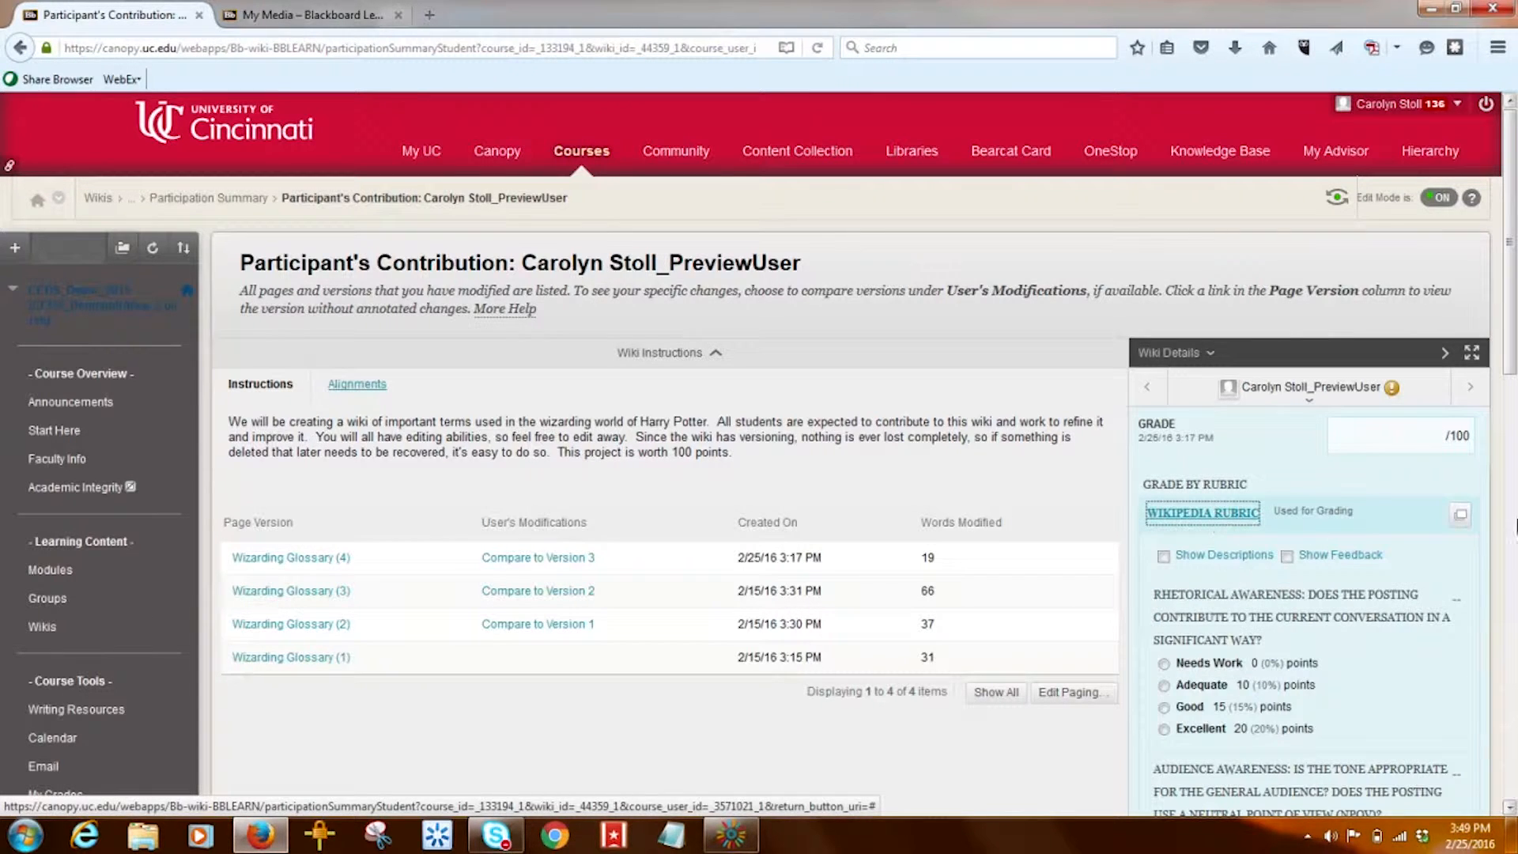
left_click_drag(1512, 345, 1511, 414)
left_click(1162, 383)
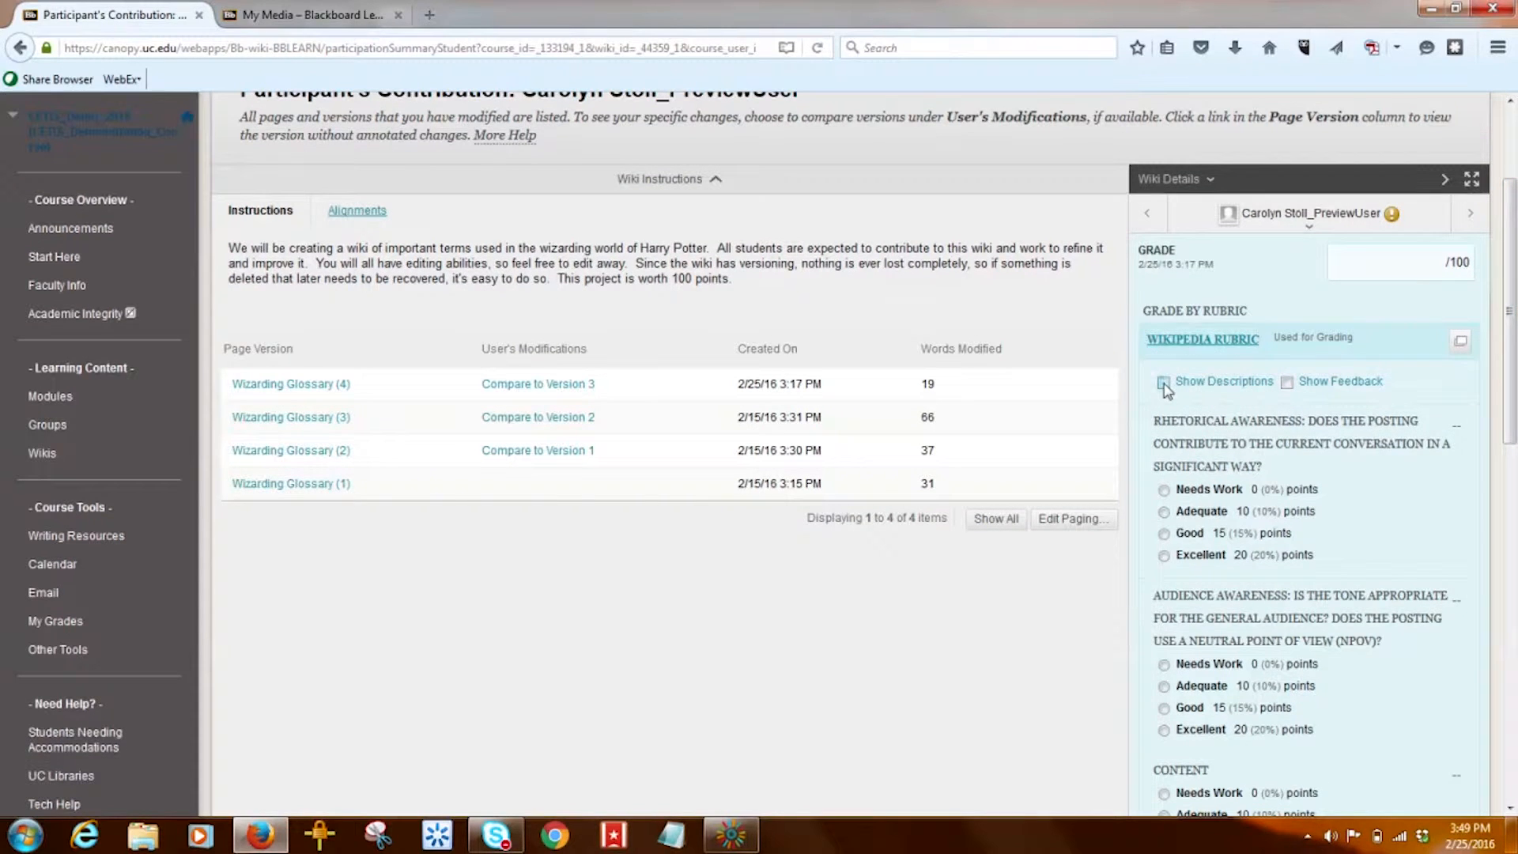
left_click(1287, 383)
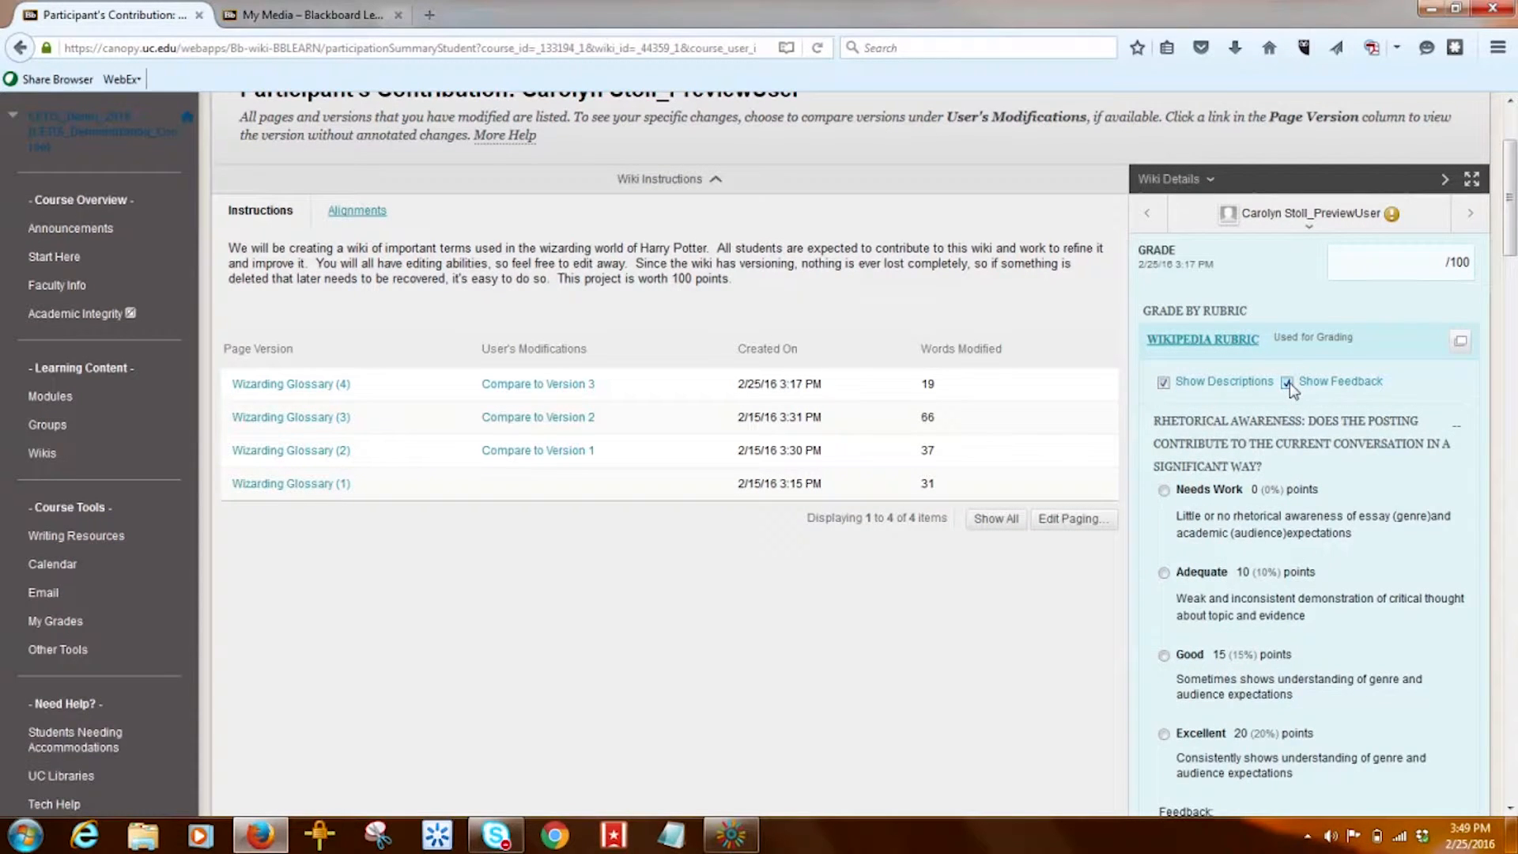
- Review the rubric criteria from Rhetorical Awareness through Ethics, then cancel rubric grading
scroll(1510, 213, "down", 5)
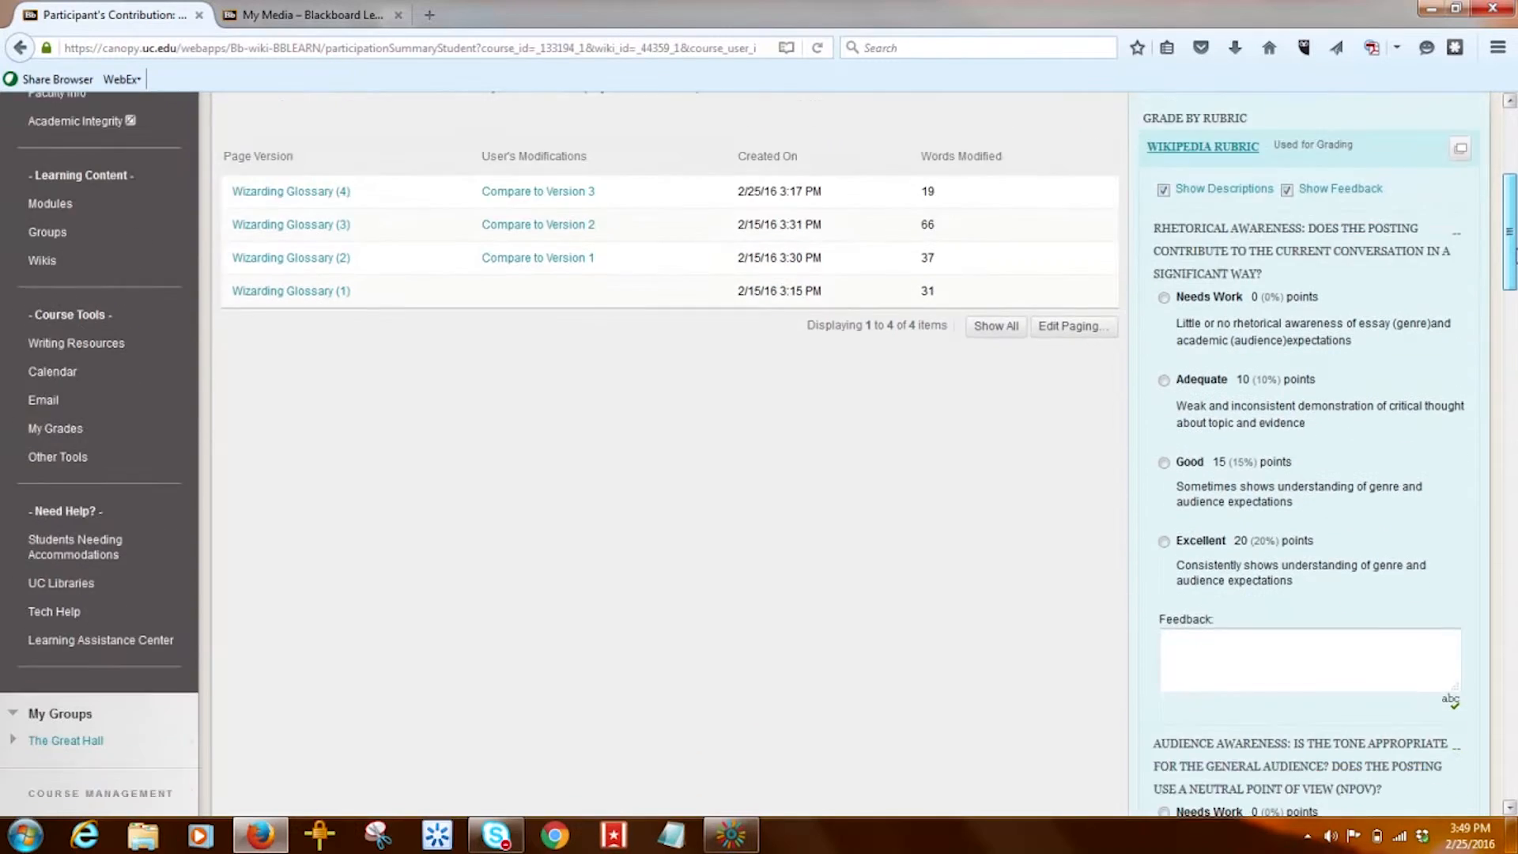
left_click(1373, 456)
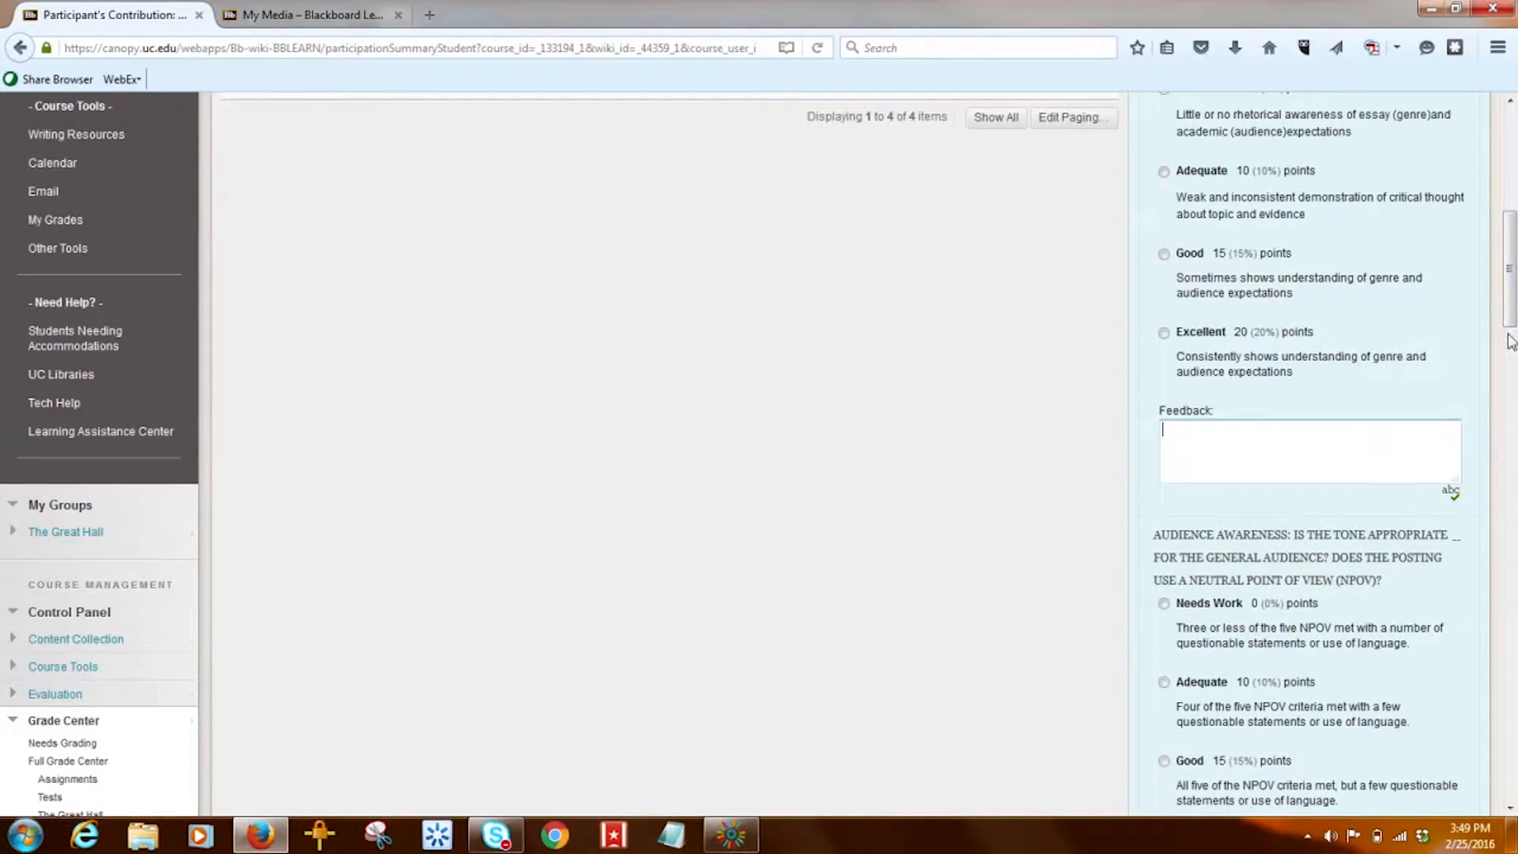
scroll(1514, 273, "down", 1)
left_click_drag(1514, 284, 1513, 739)
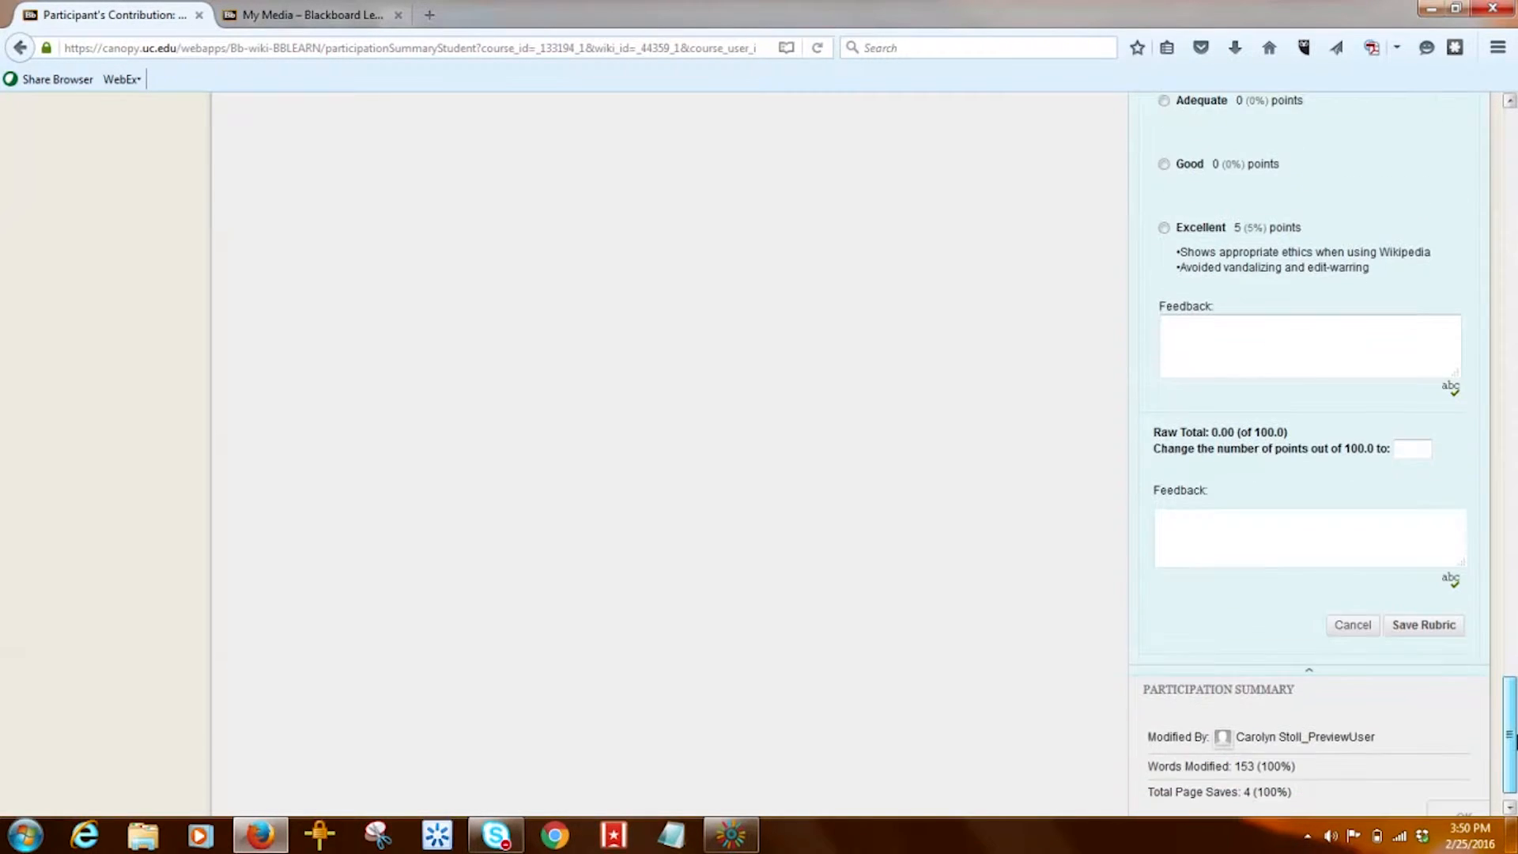
left_click(1351, 629)
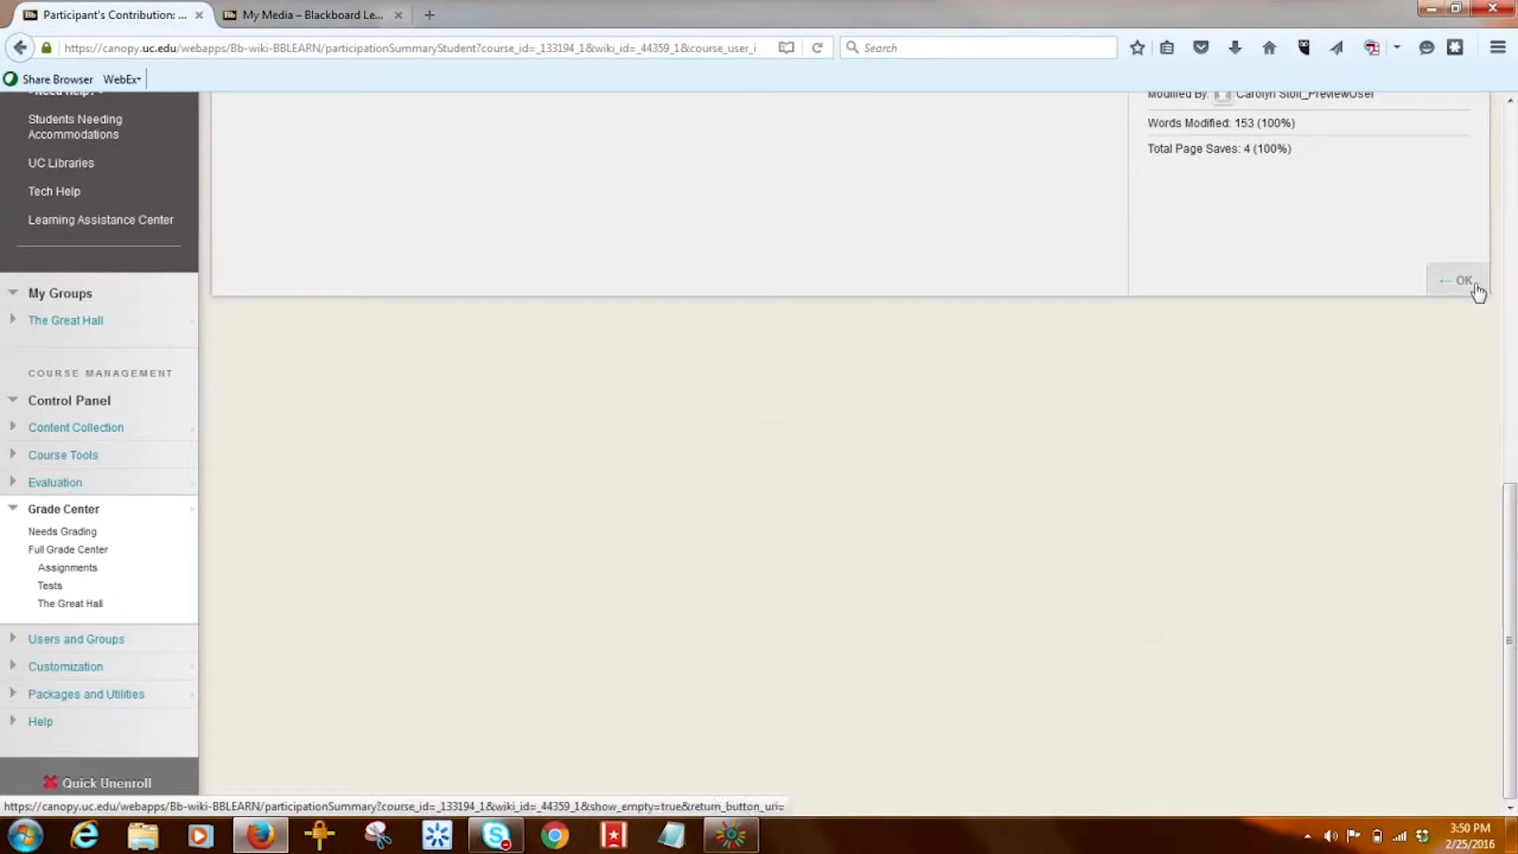
- Enter 85 as the contribution's grade out of 100
left_click_drag(1512, 663, 1512, 385)
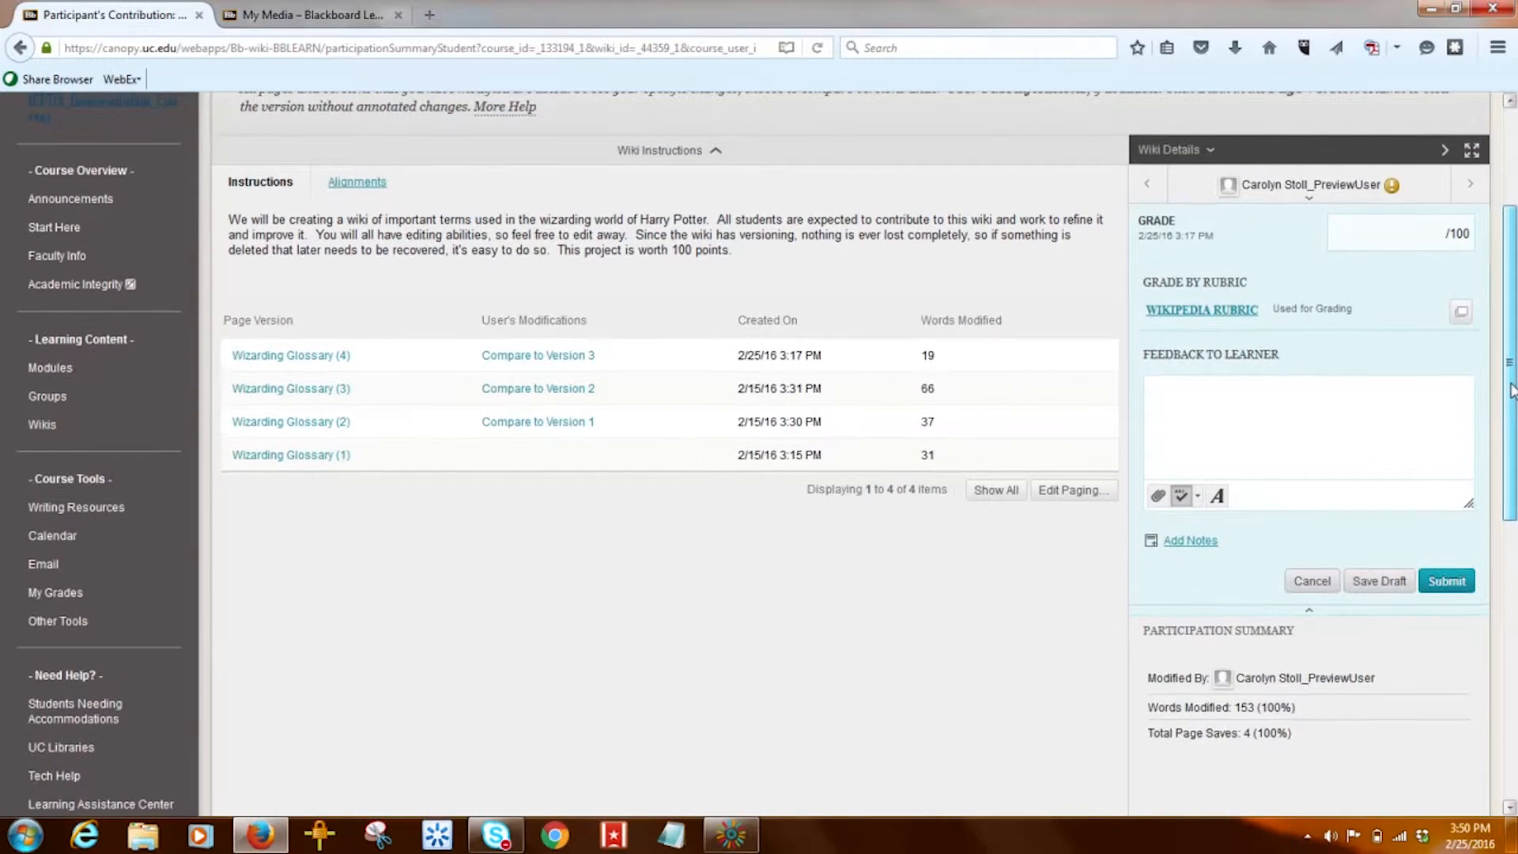
left_click(1399, 234)
type("85")
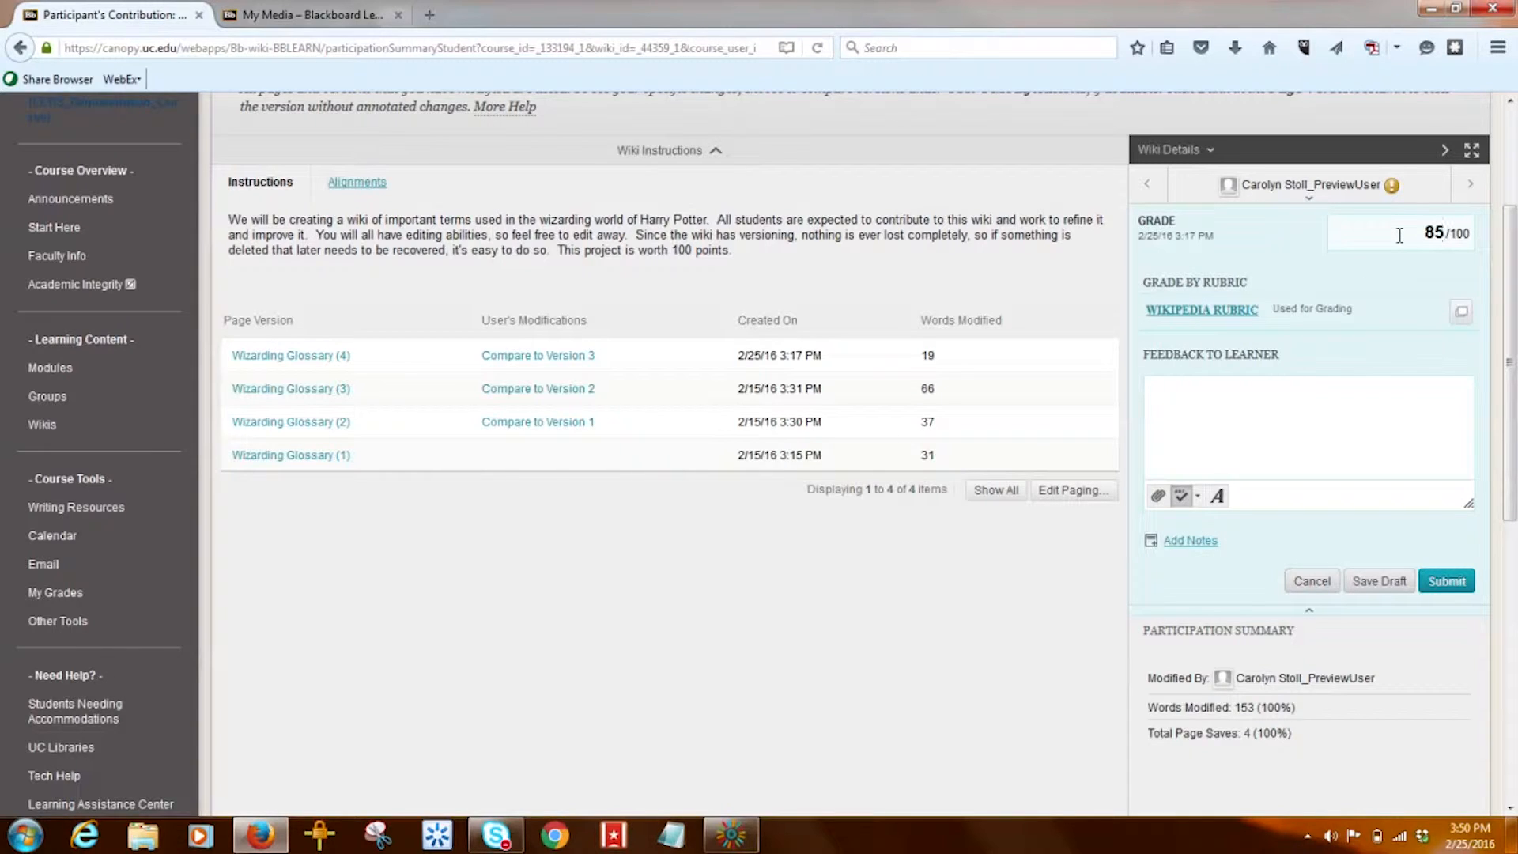
- Open the full feedback editor, check the Mashups list, and cancel without adding feedback
left_click(1236, 413)
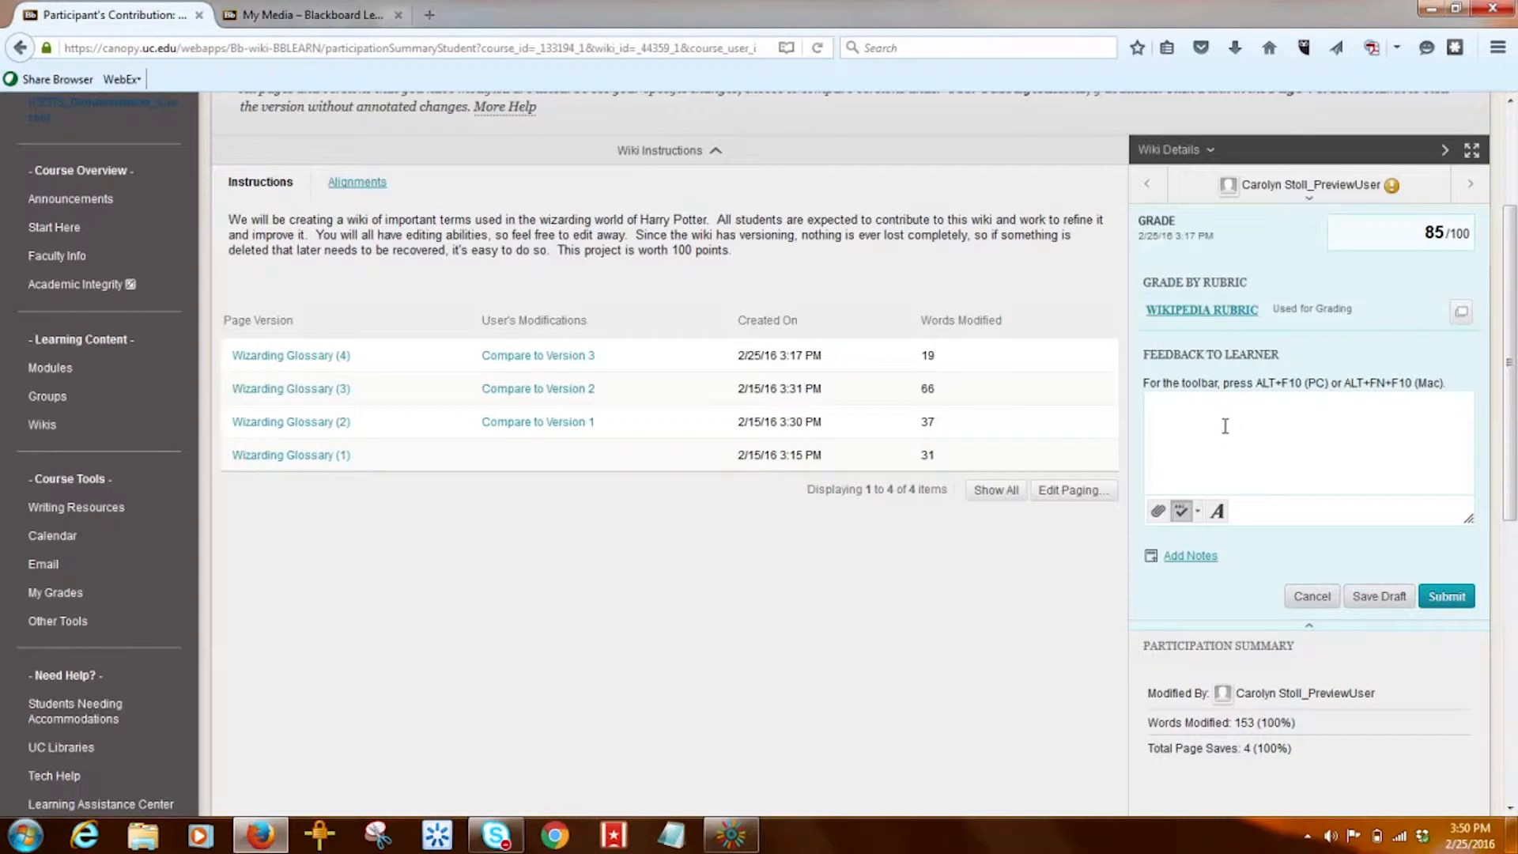
left_click(1216, 520)
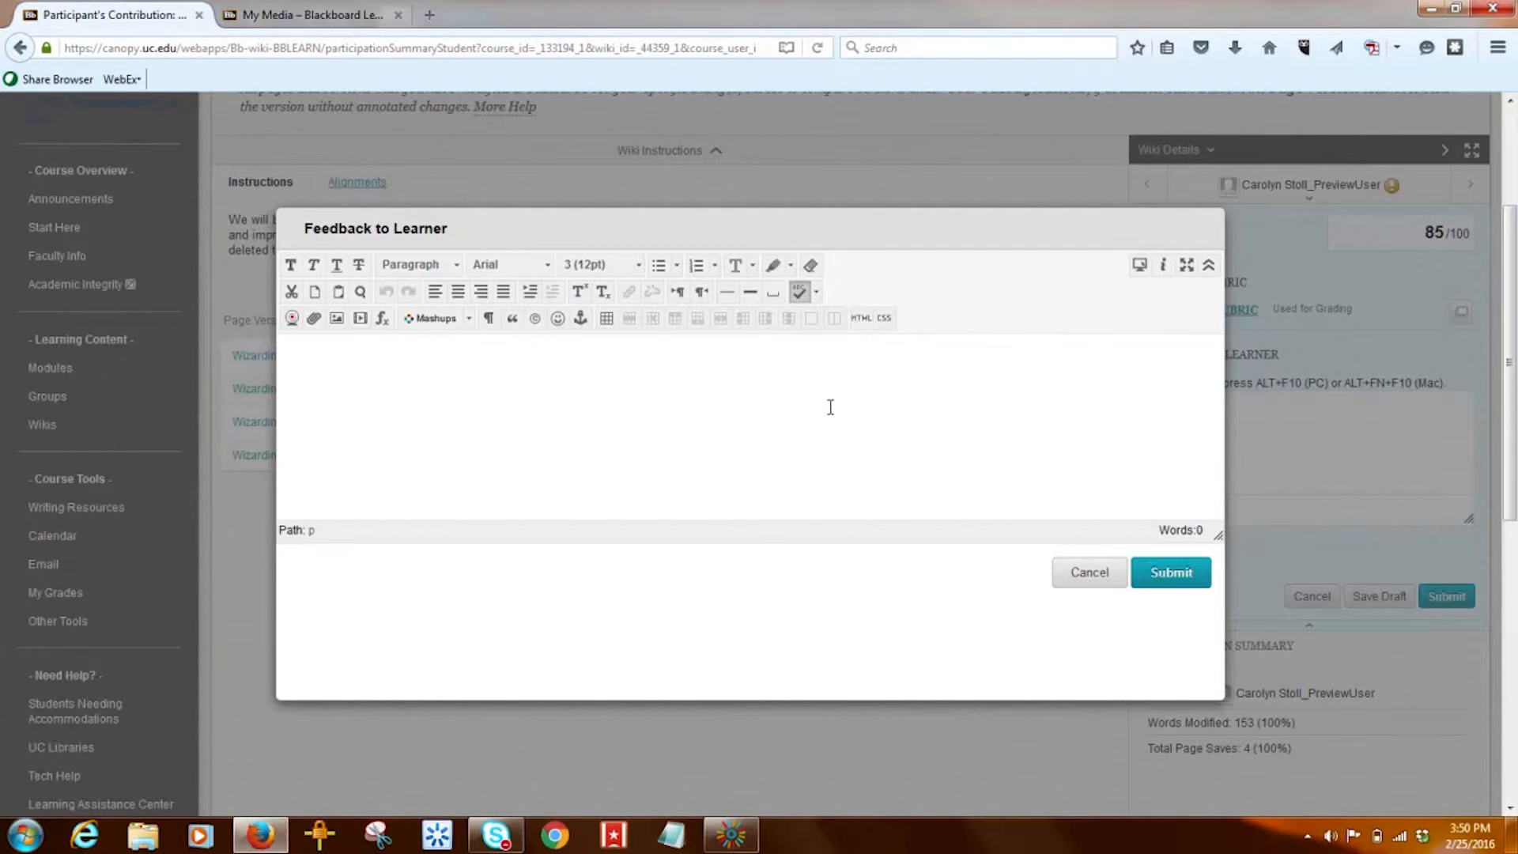
left_click(469, 319)
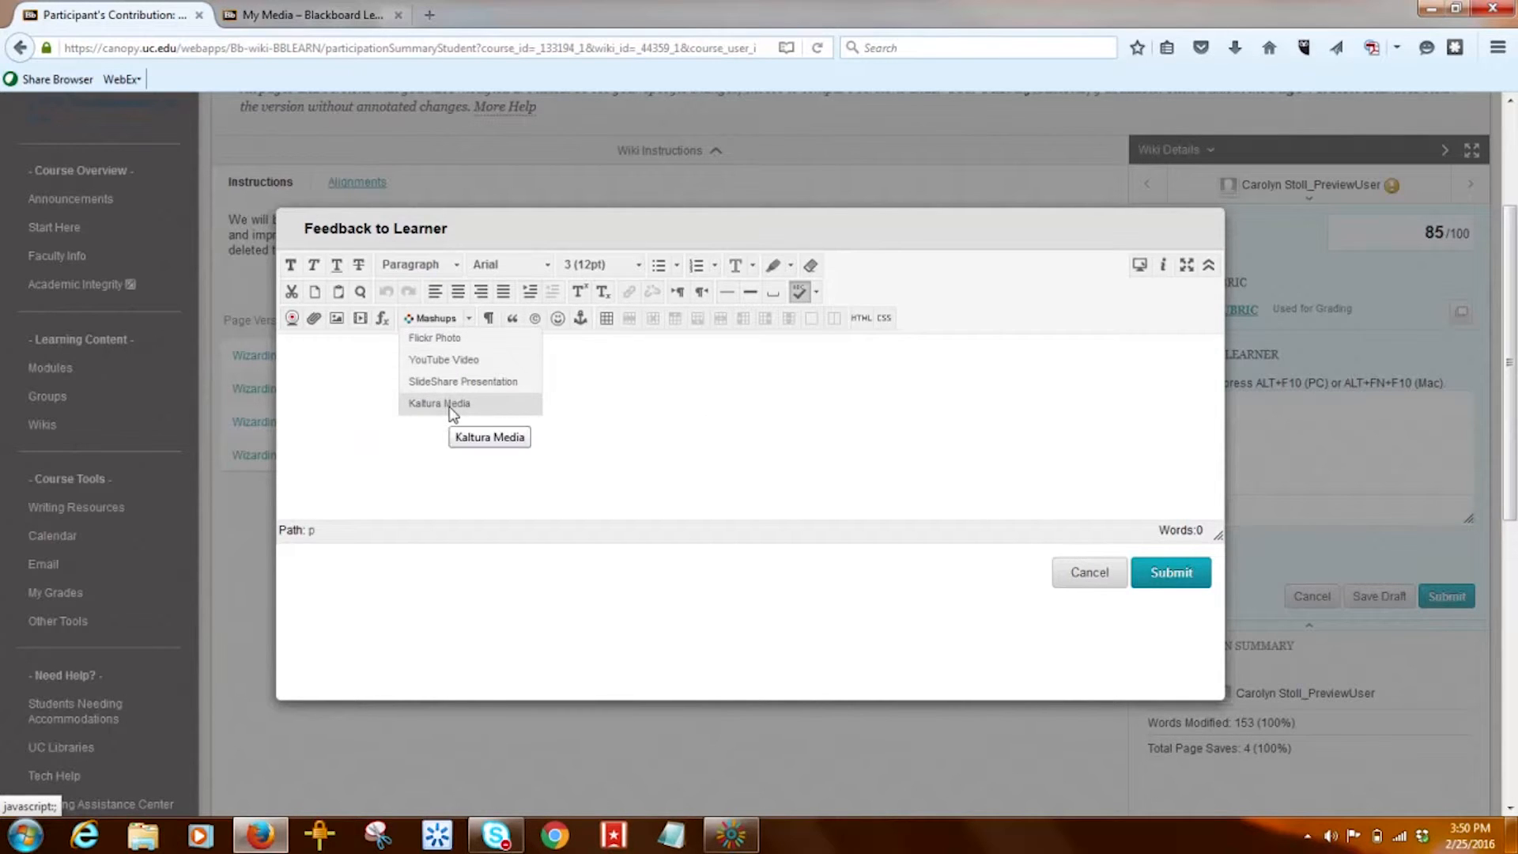
left_click(771, 421)
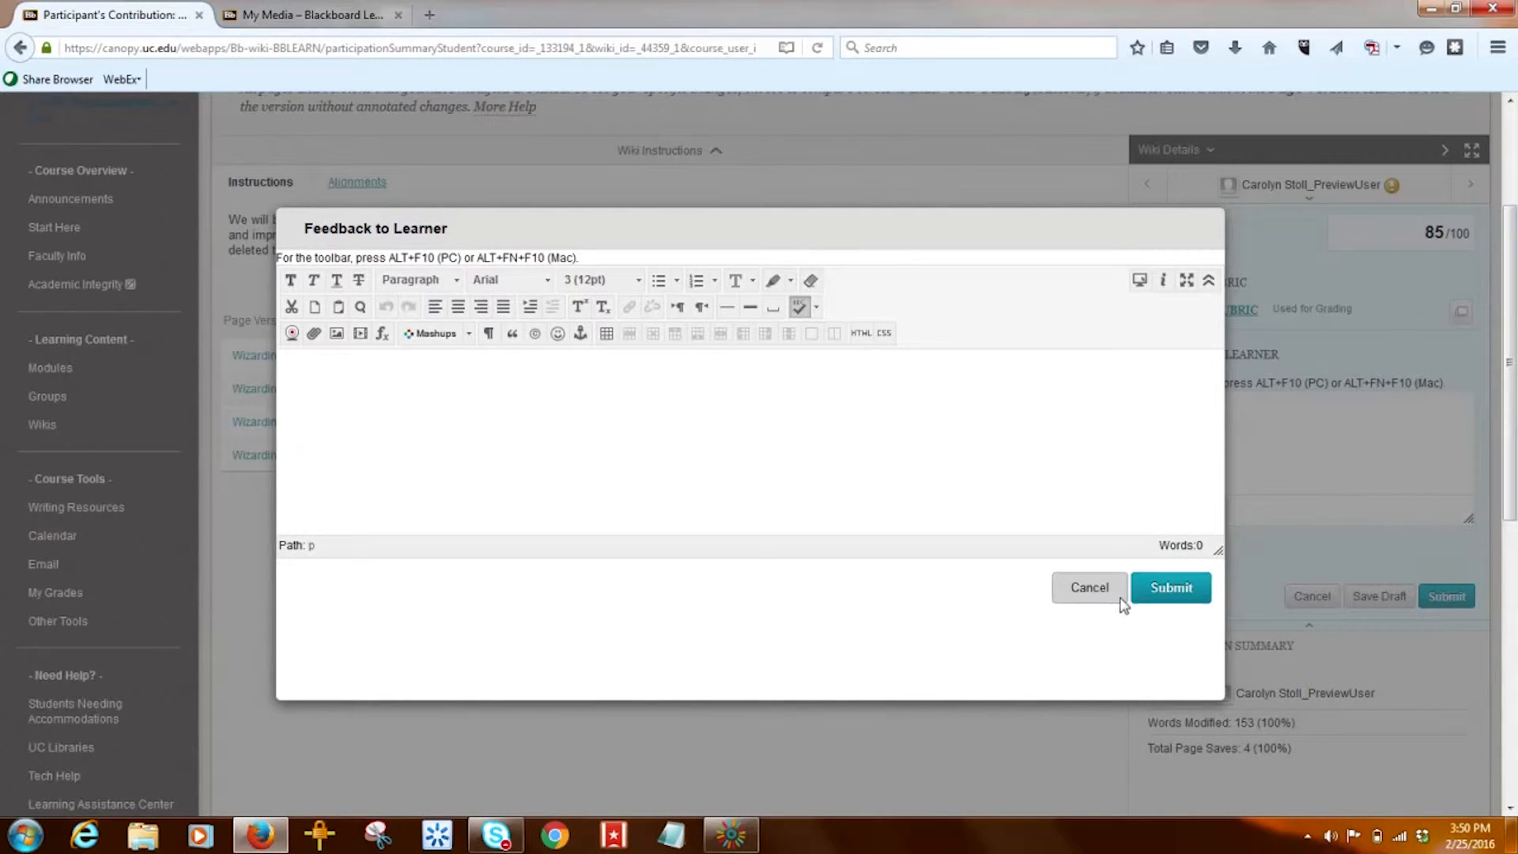
left_click(1091, 592)
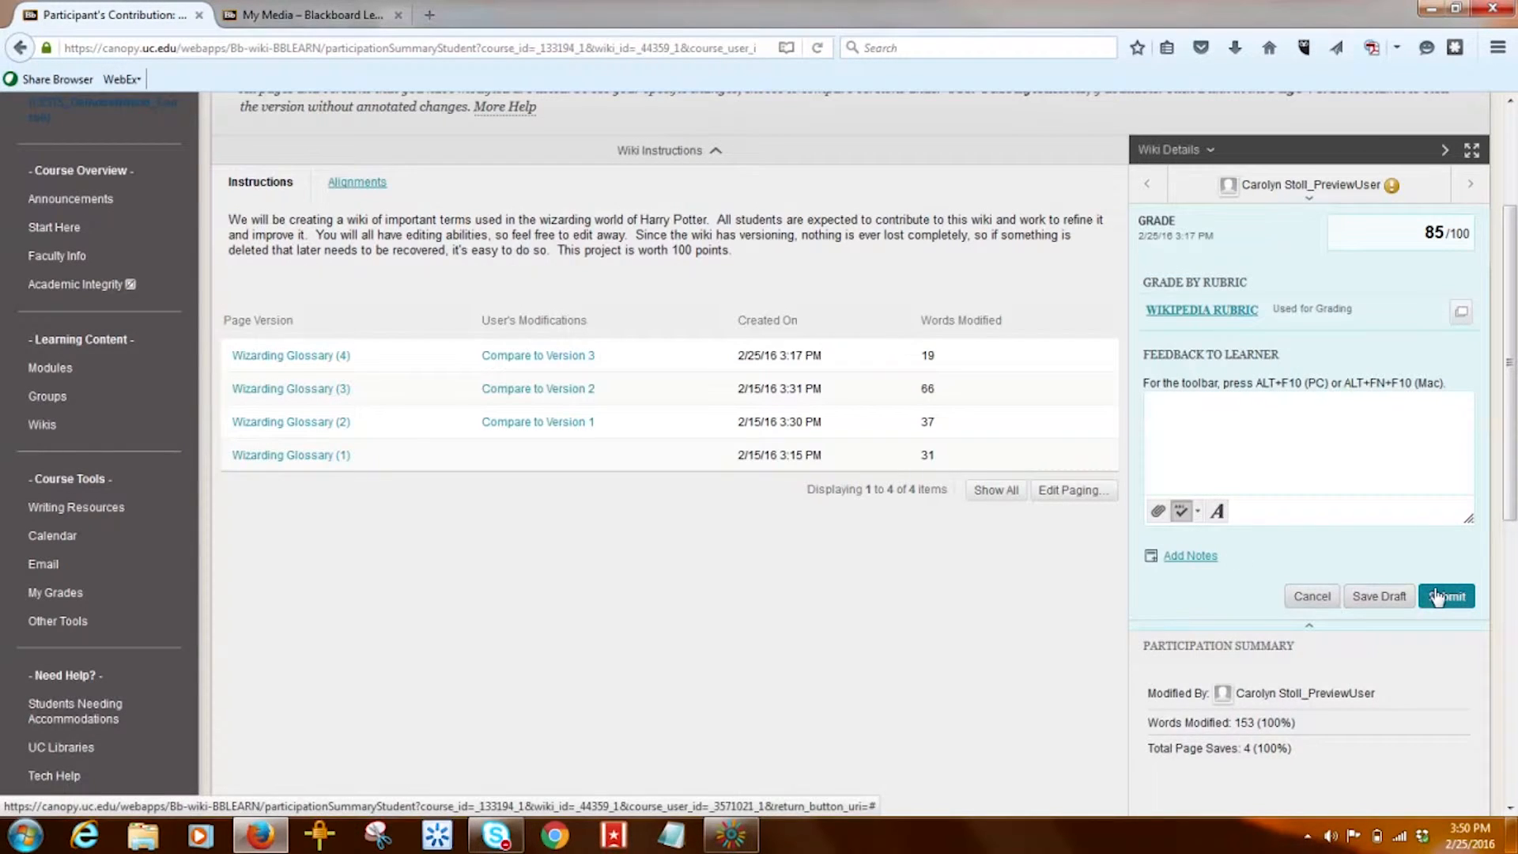
- Submit the 85/100 grade and confirm it saved successfully
left_click(1437, 597)
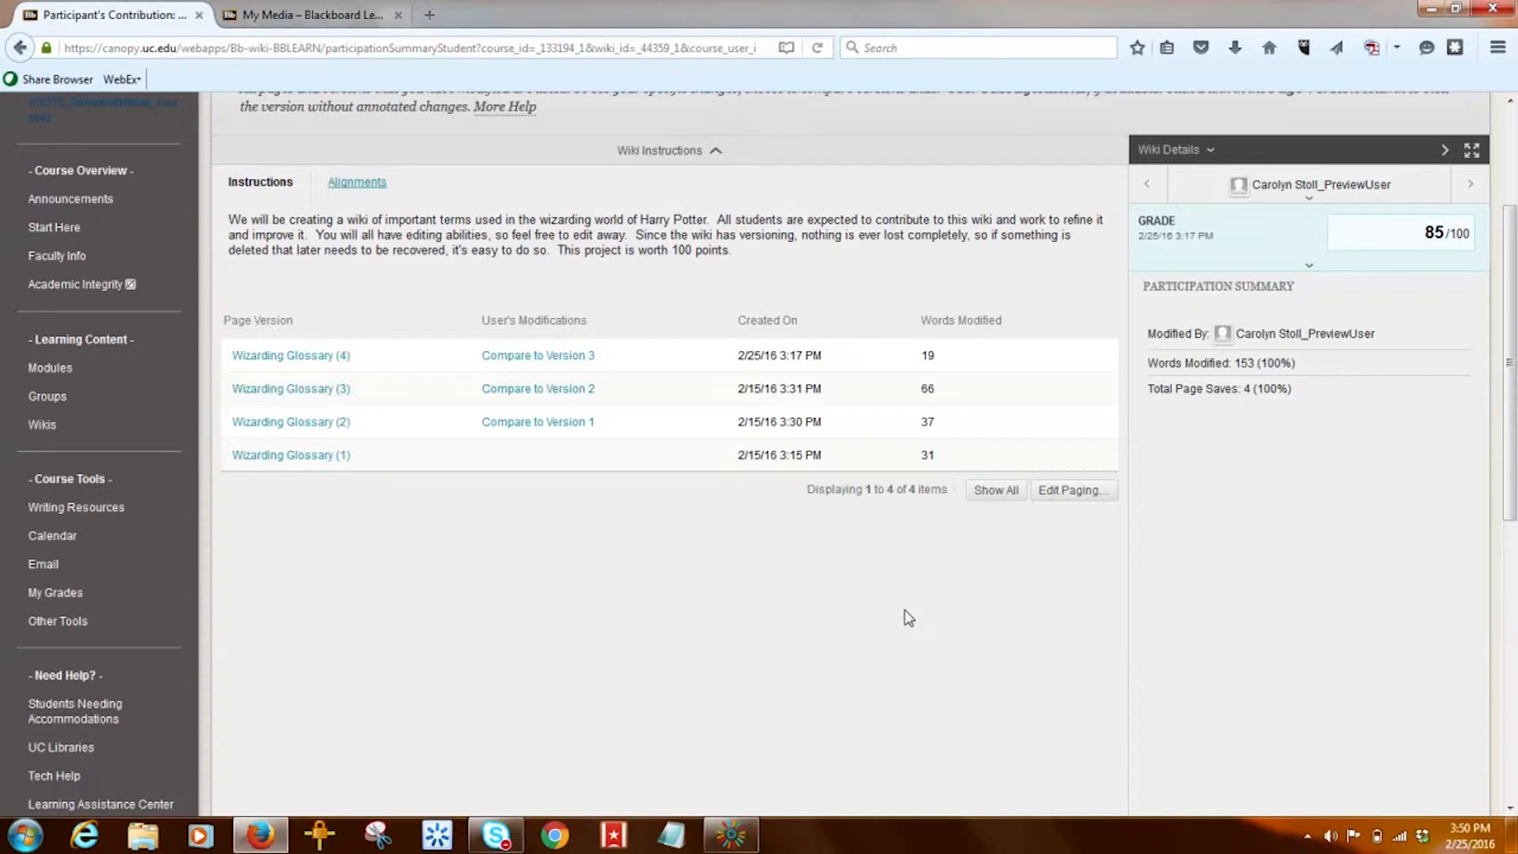
left_click_drag(1513, 402, 1514, 679)
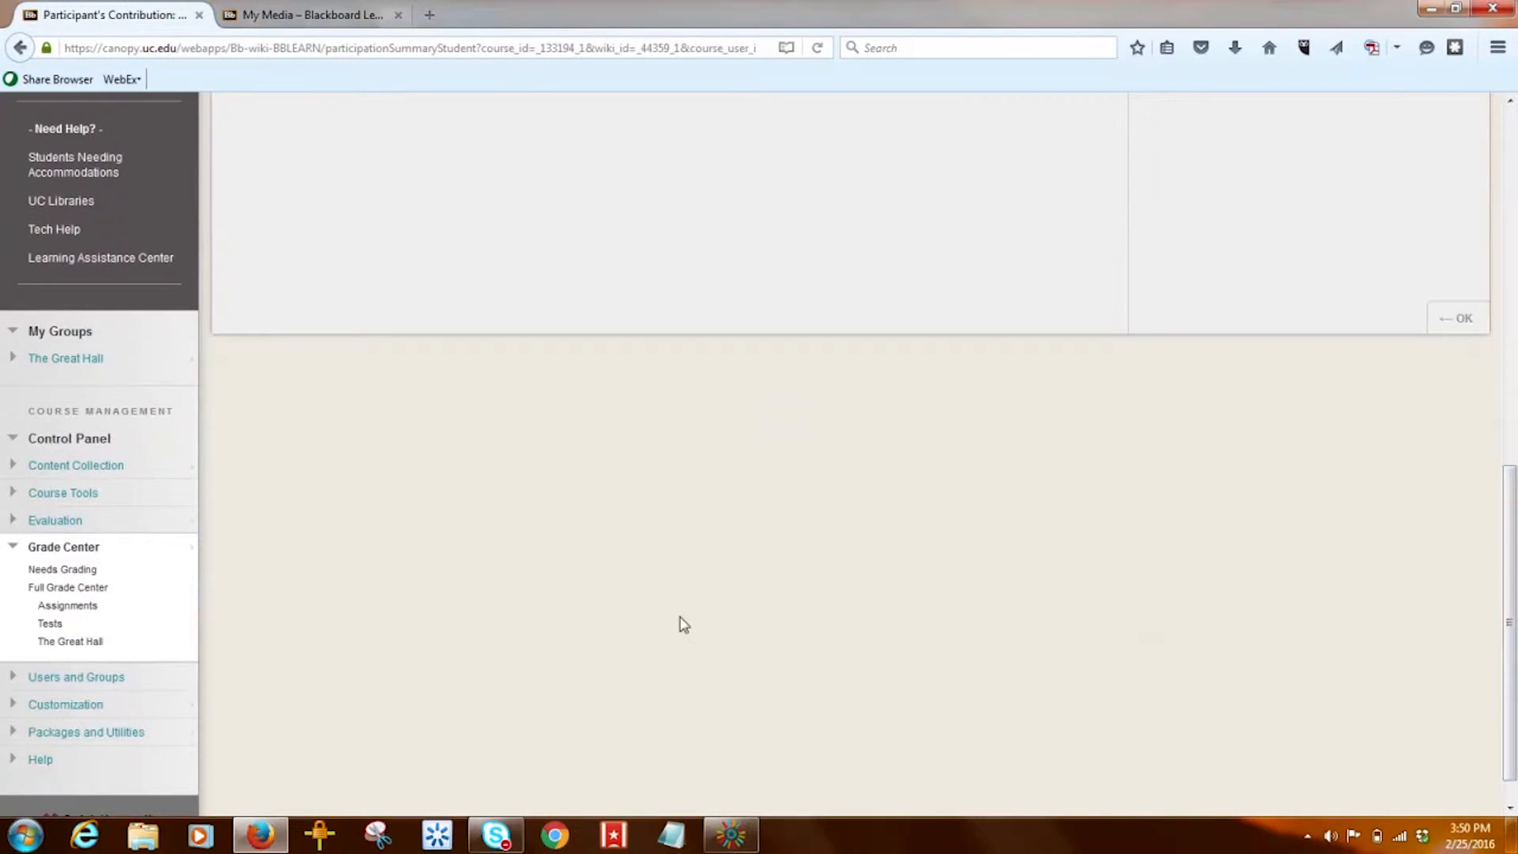
- From Needs Grading, choose Grade All Users for The Great Hall group wiki
left_click(79, 573)
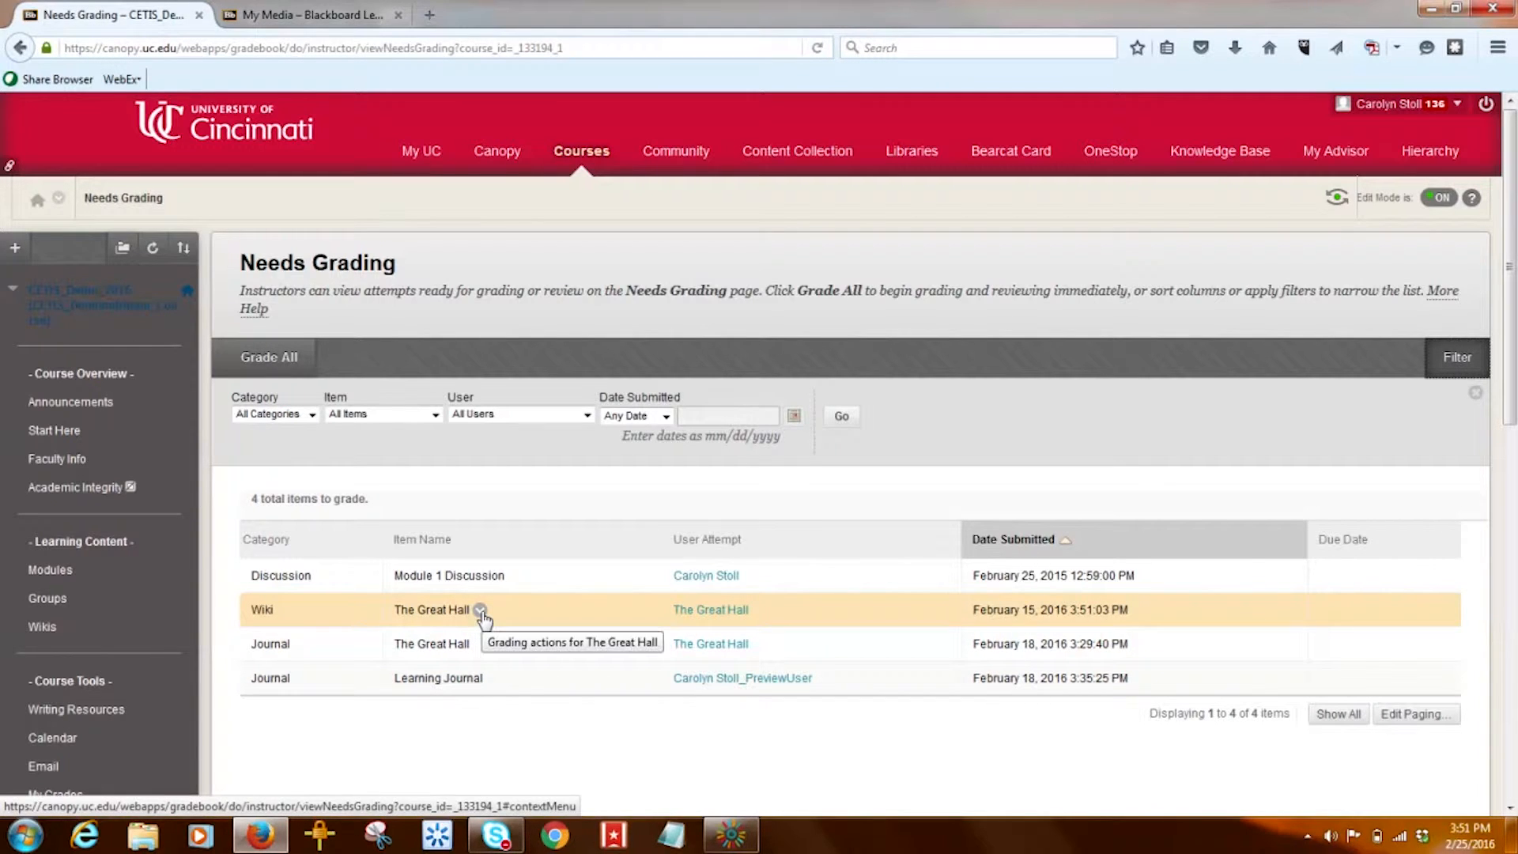
left_click(480, 611)
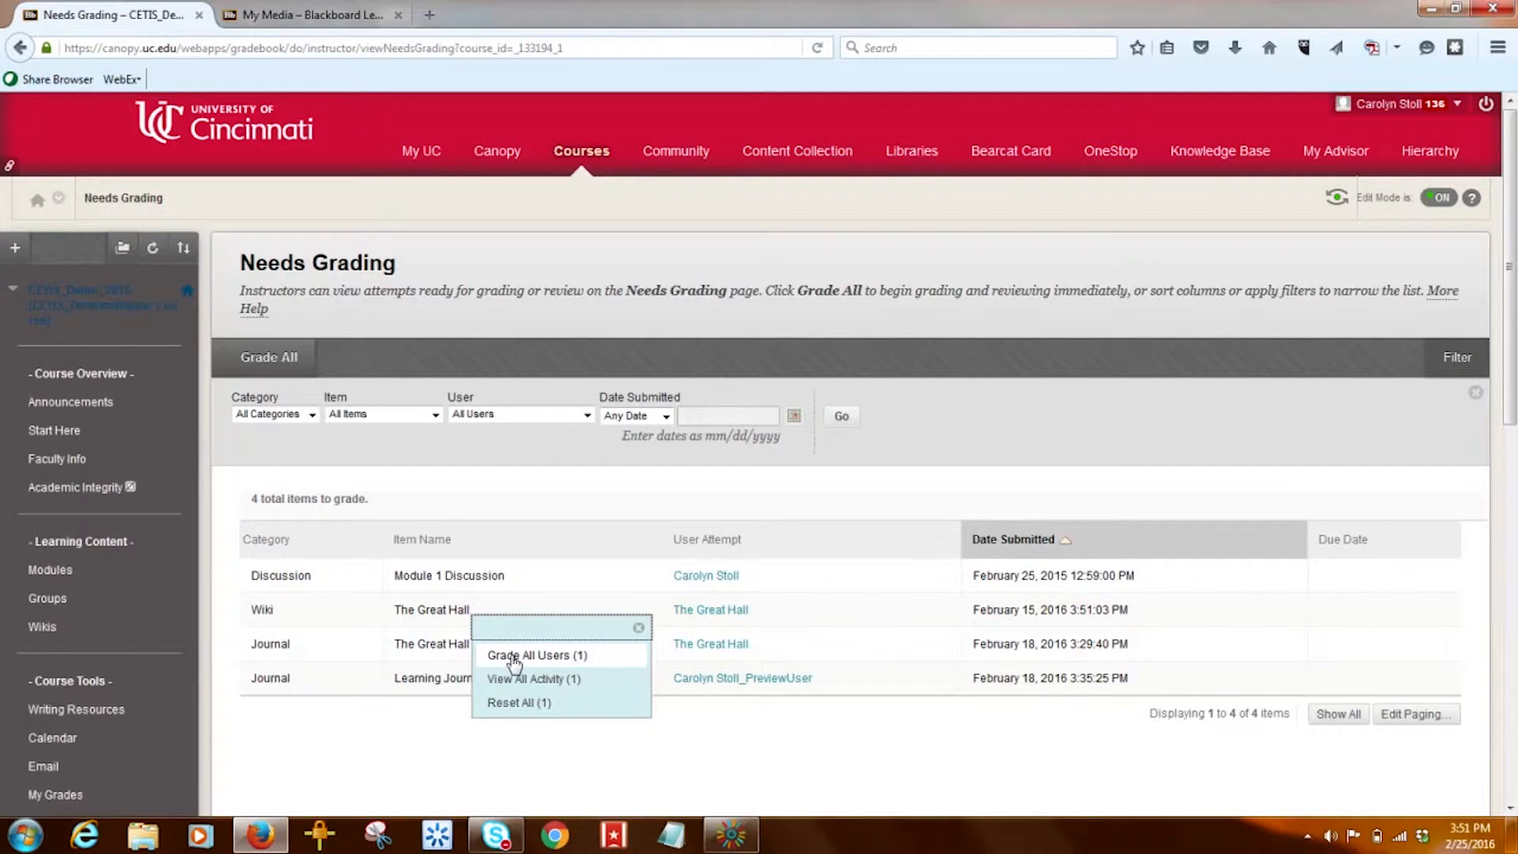
left_click(514, 657)
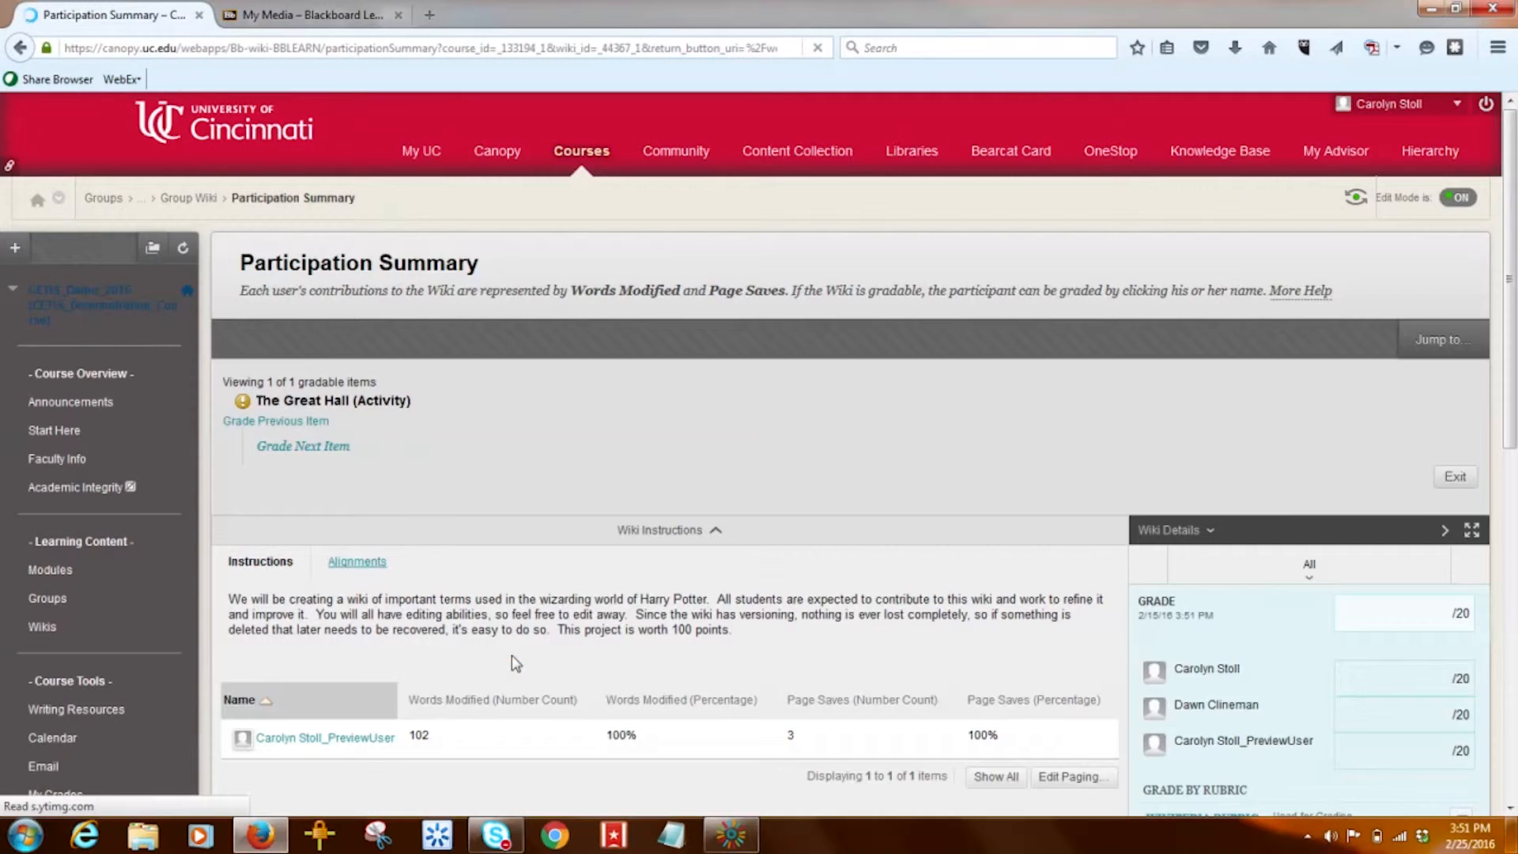
scroll(1512, 395, "down", 2)
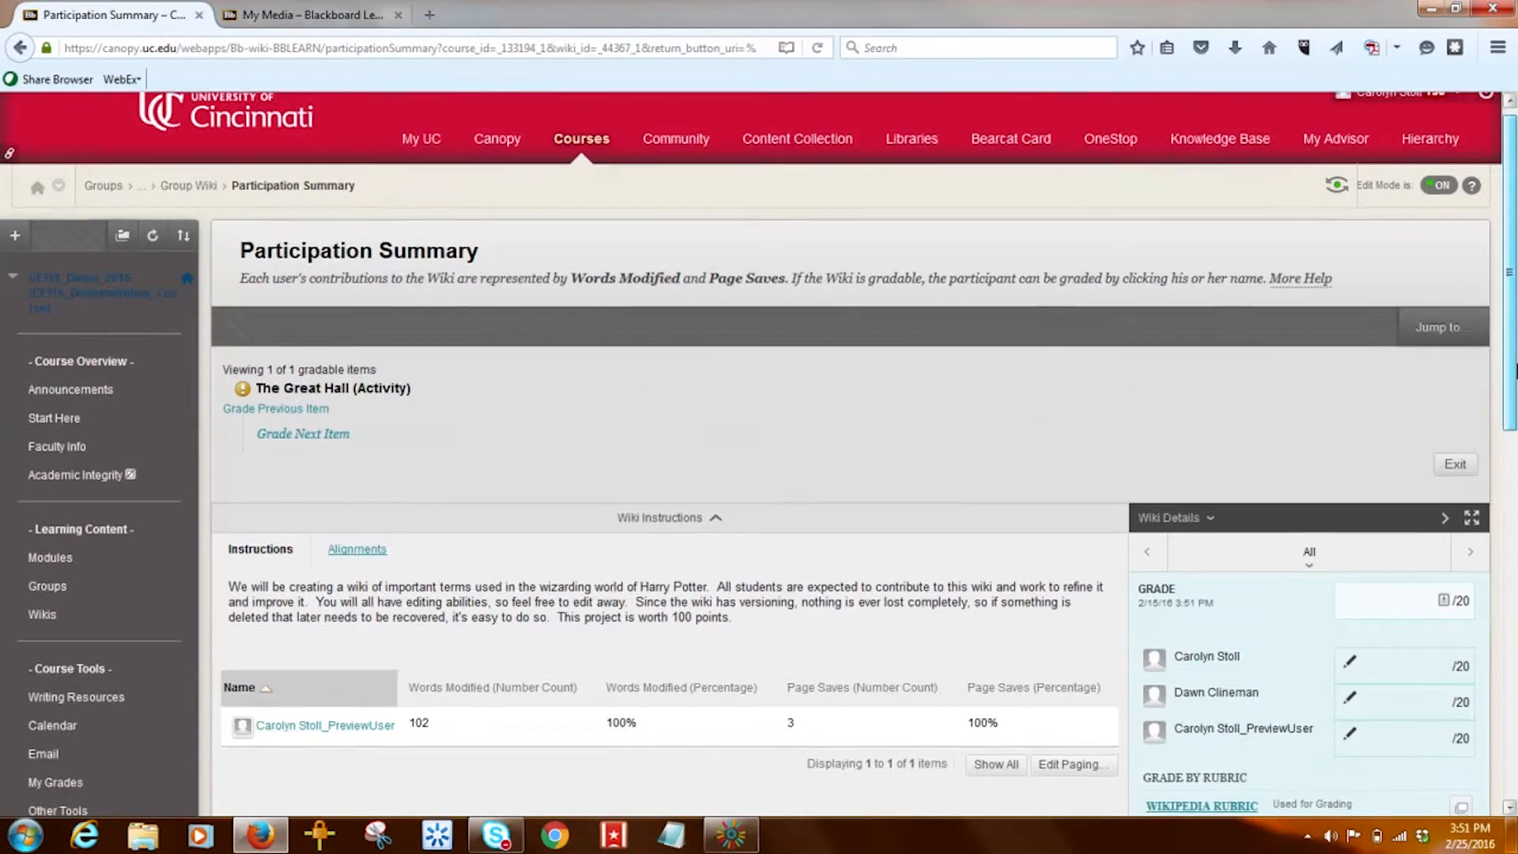
scroll(1511, 396, "down", 2)
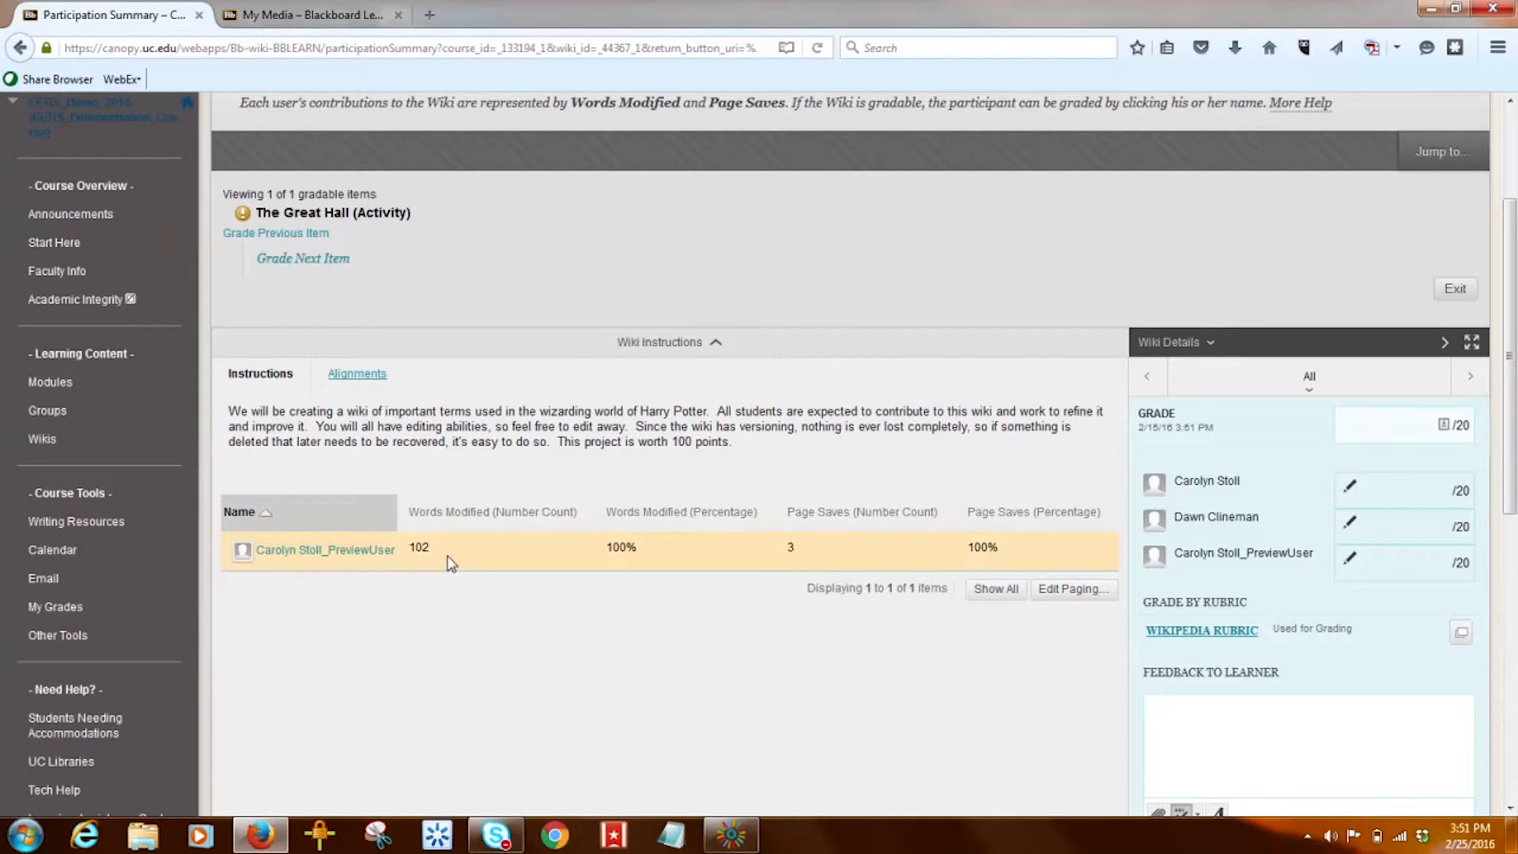
left_click(319, 559)
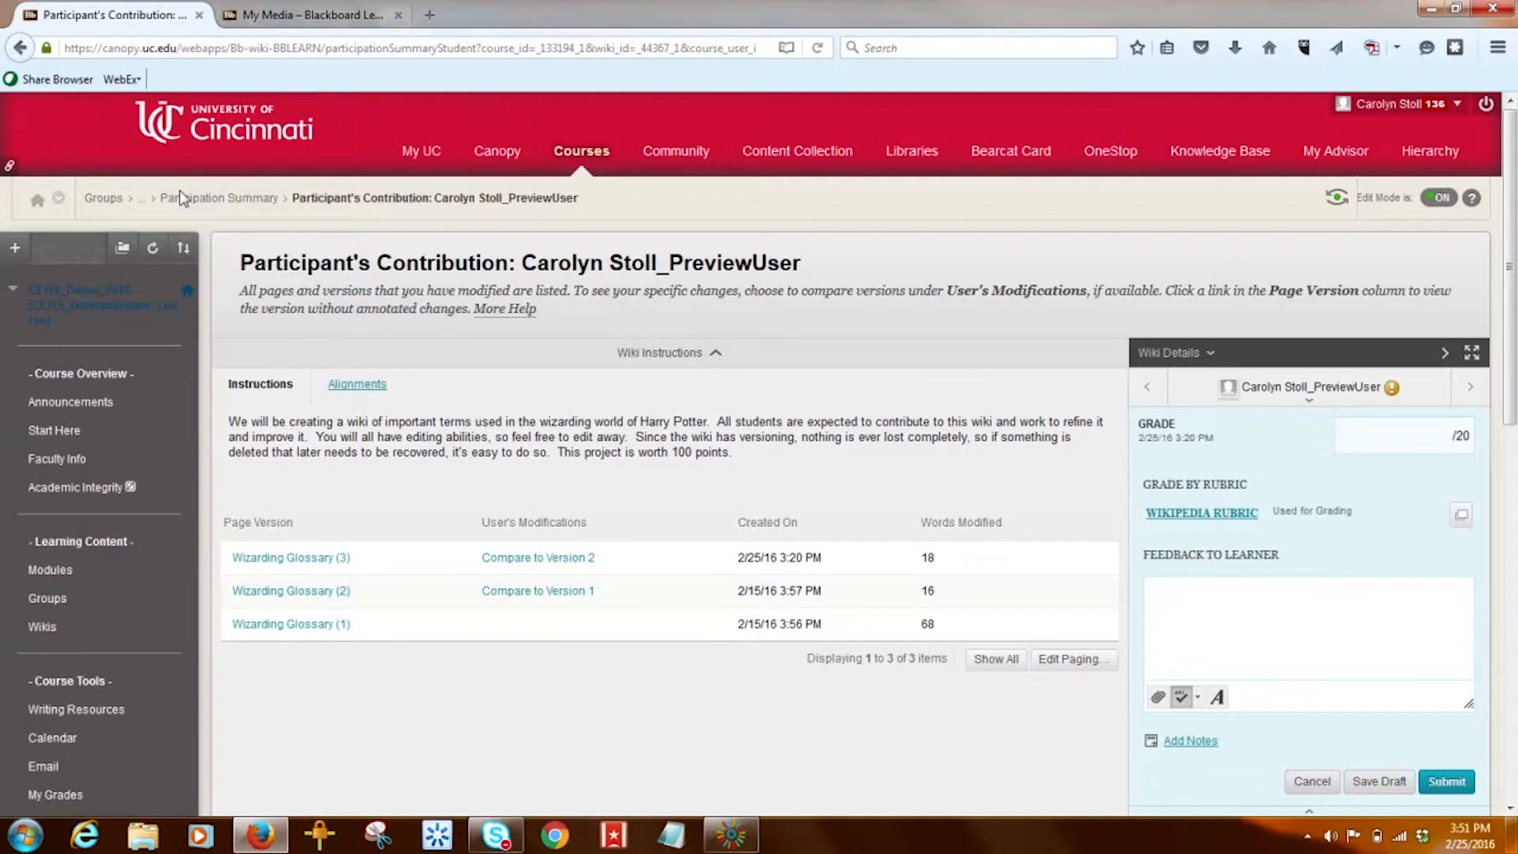
left_click(213, 200)
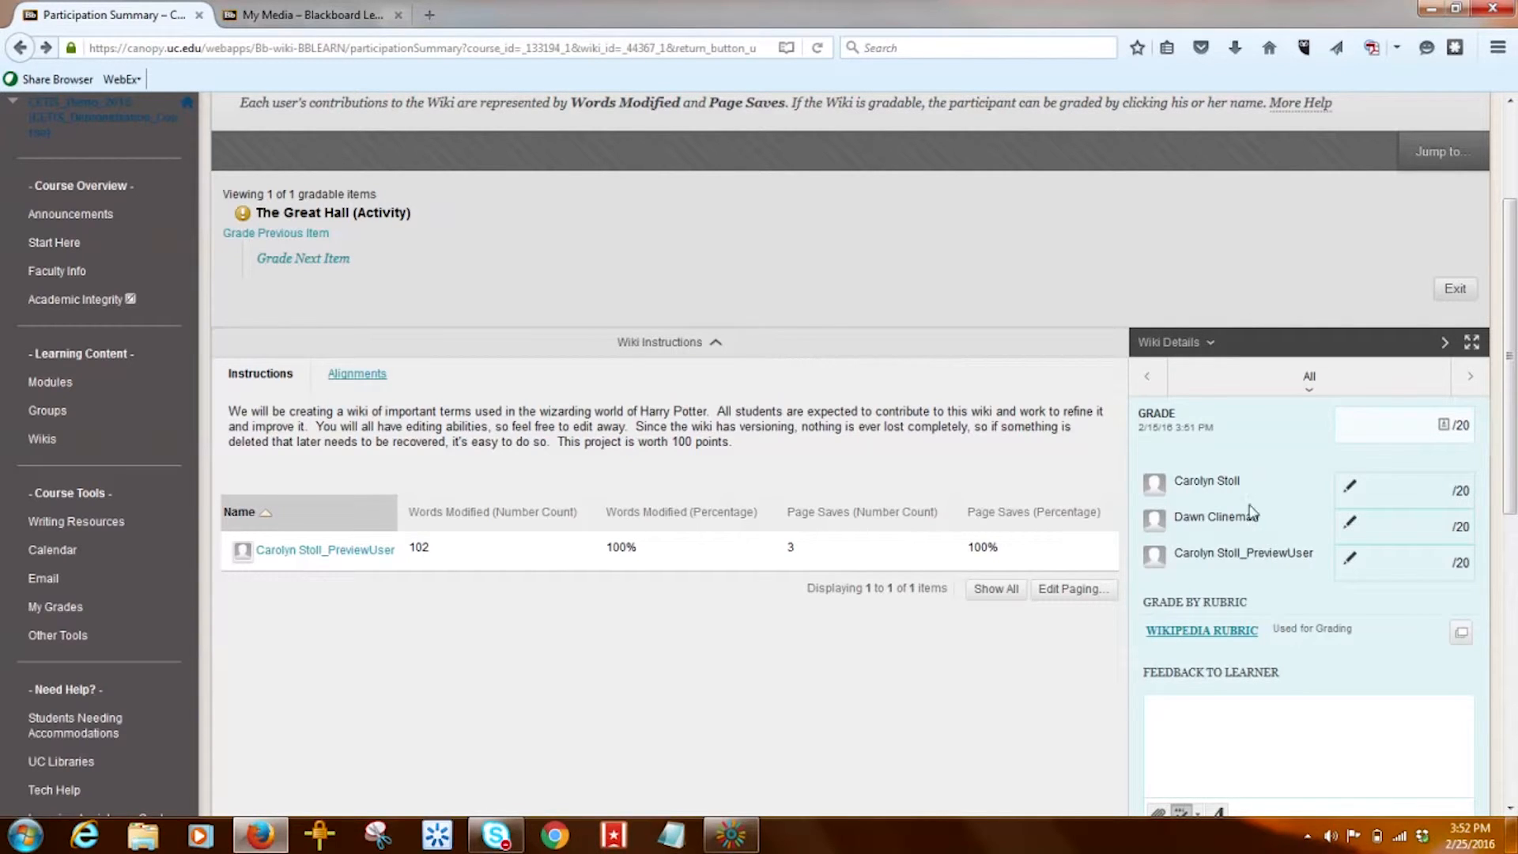
- Enter 15 as The Great Hall group's grade out of 20, dismissing the password prompt
left_click(1444, 431)
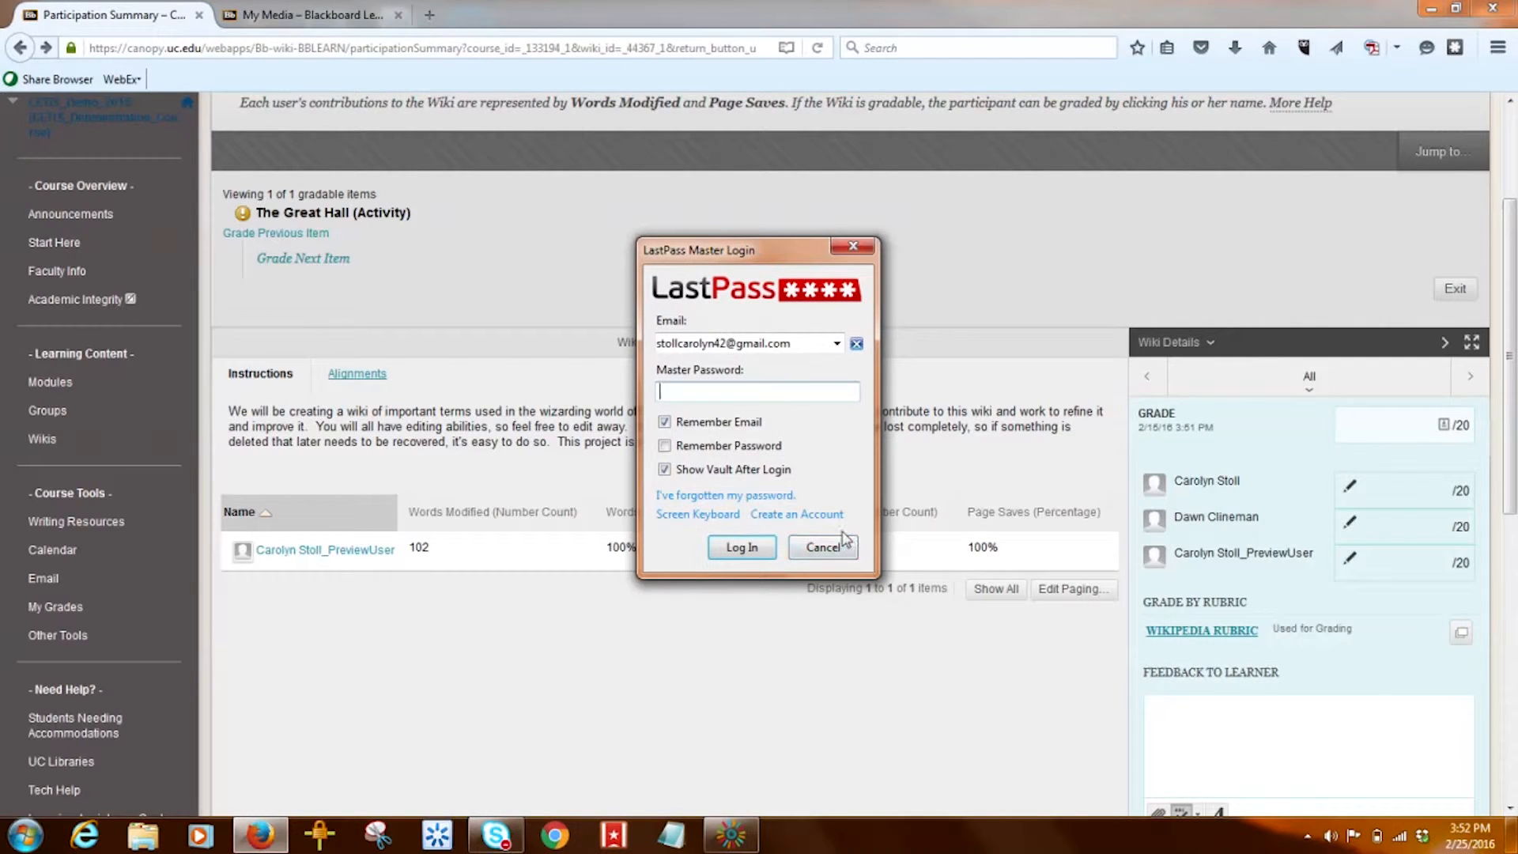
left_click(816, 561)
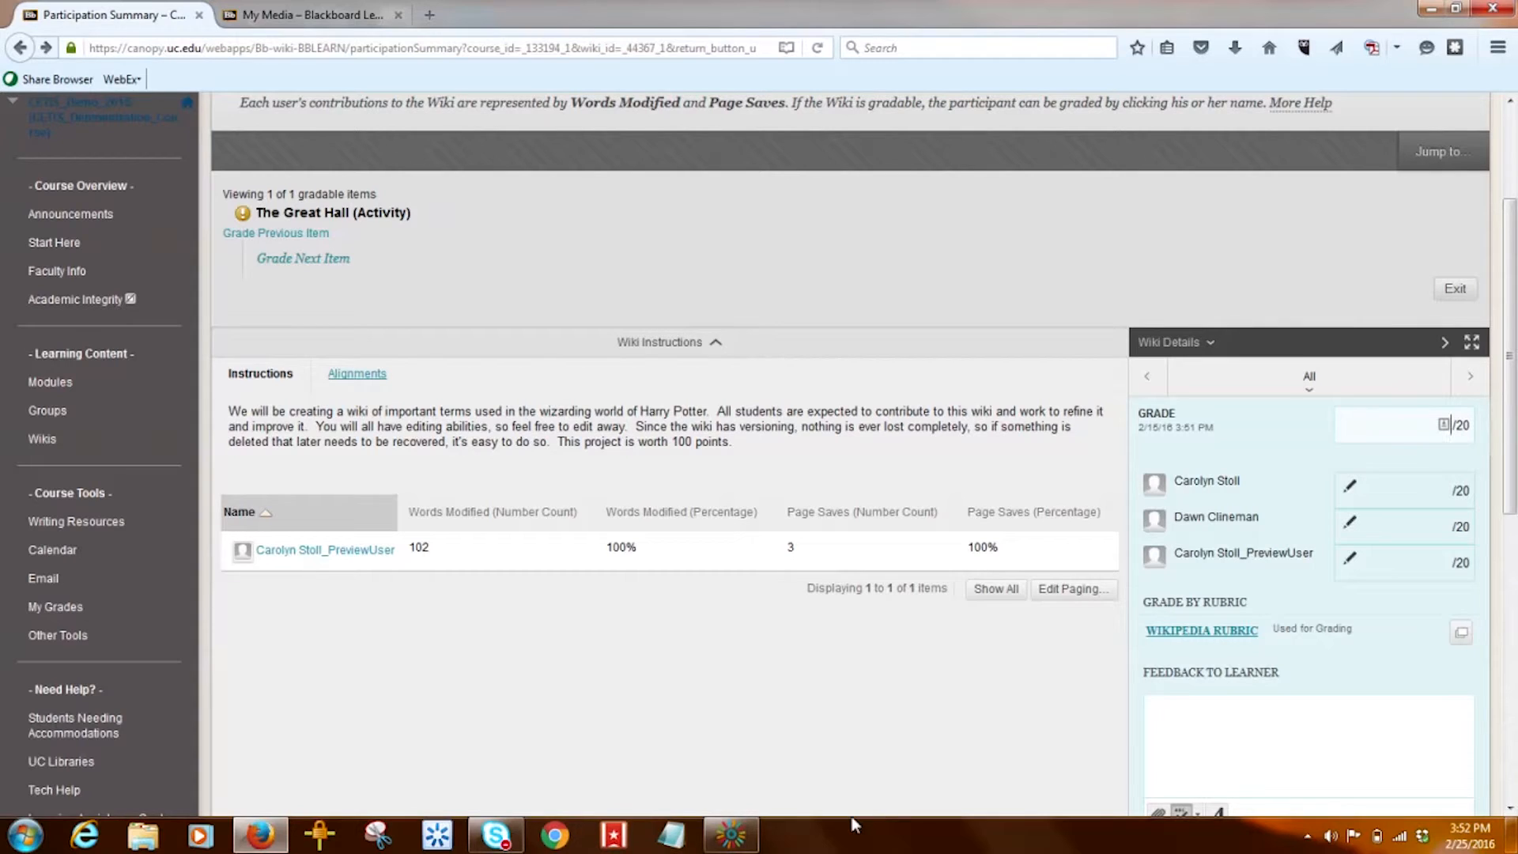
type("15")
- Override one group member's grade to 10 and save it
left_click(1349, 526)
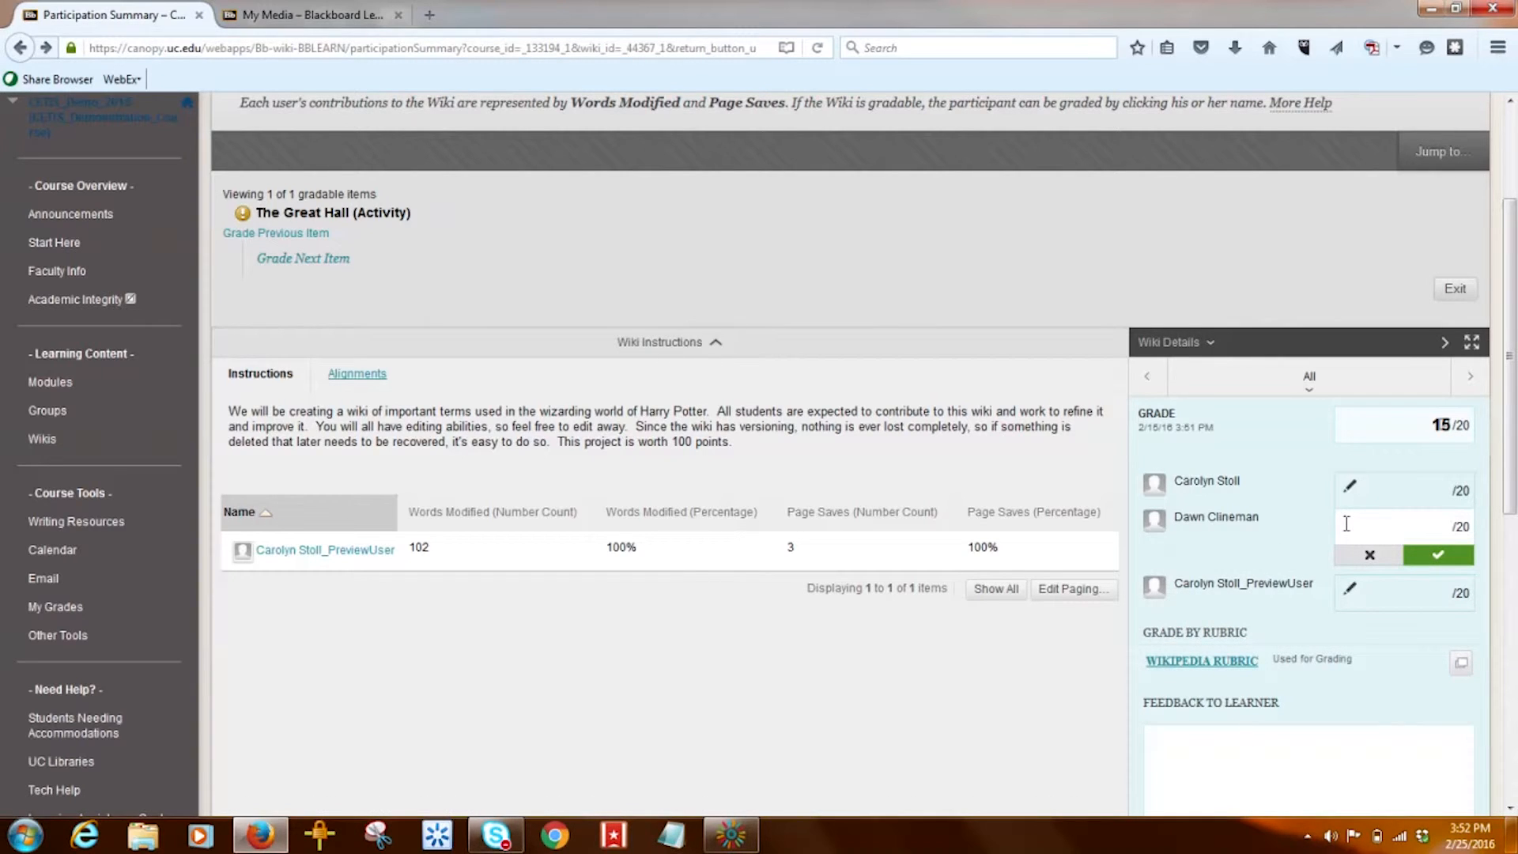
type("10")
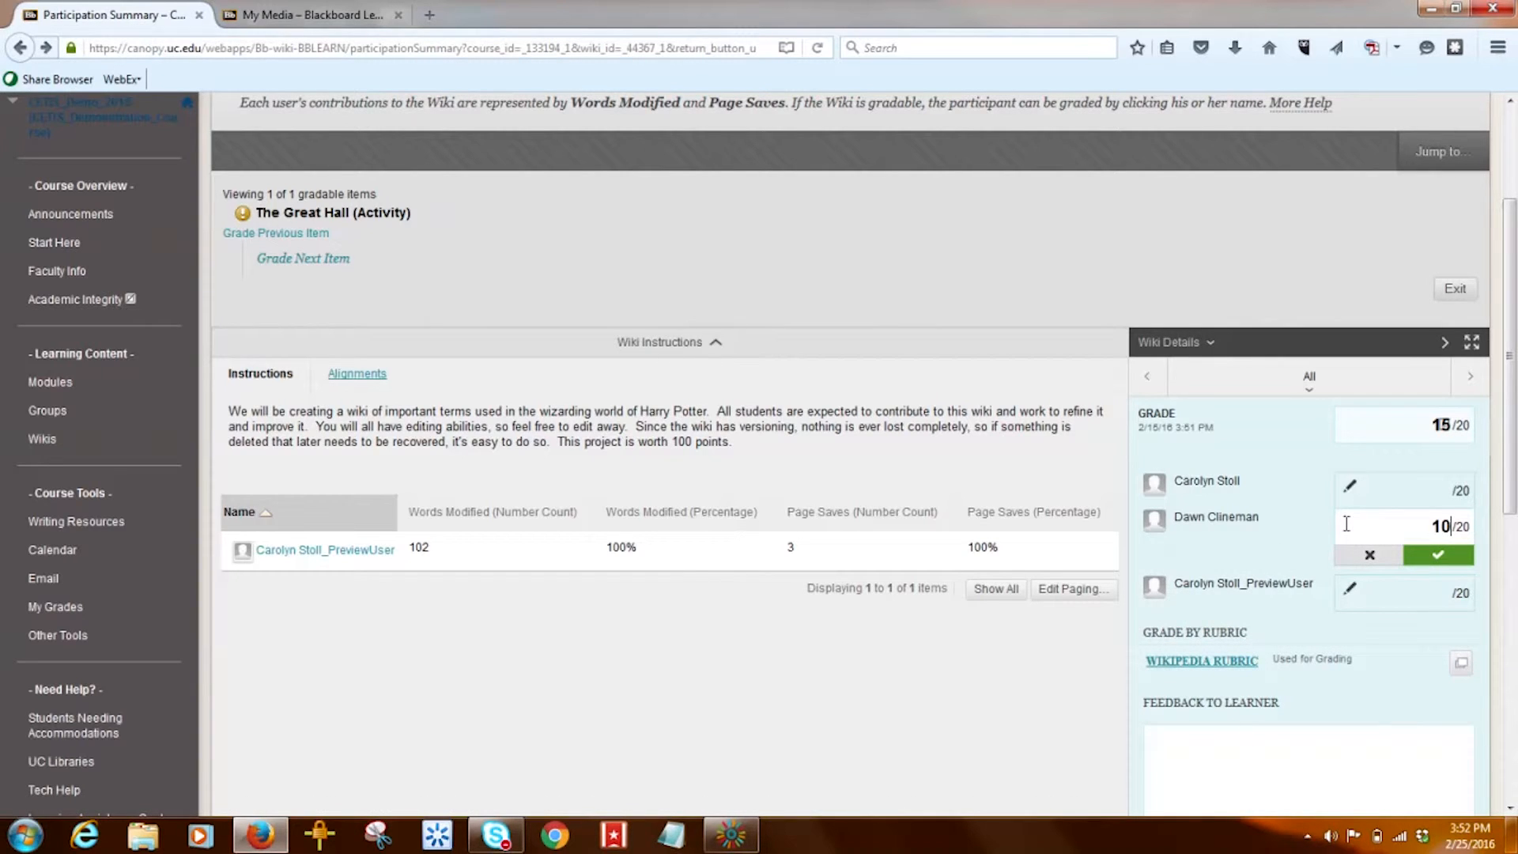
left_click(1433, 558)
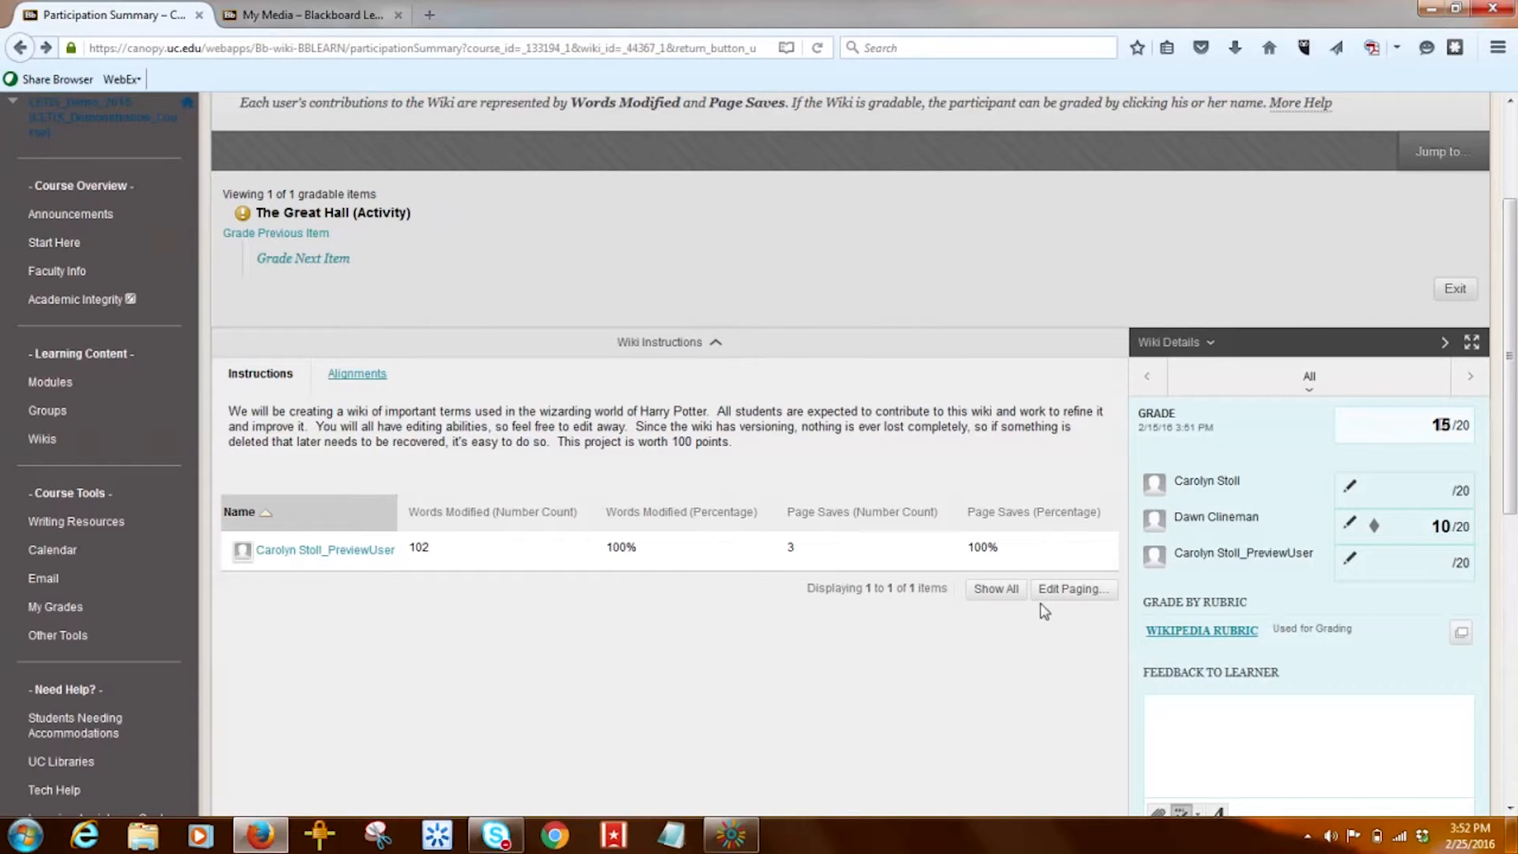
- Revert the member's 10/20 override so they fall back to the group grade of 15/20
left_click(1351, 523)
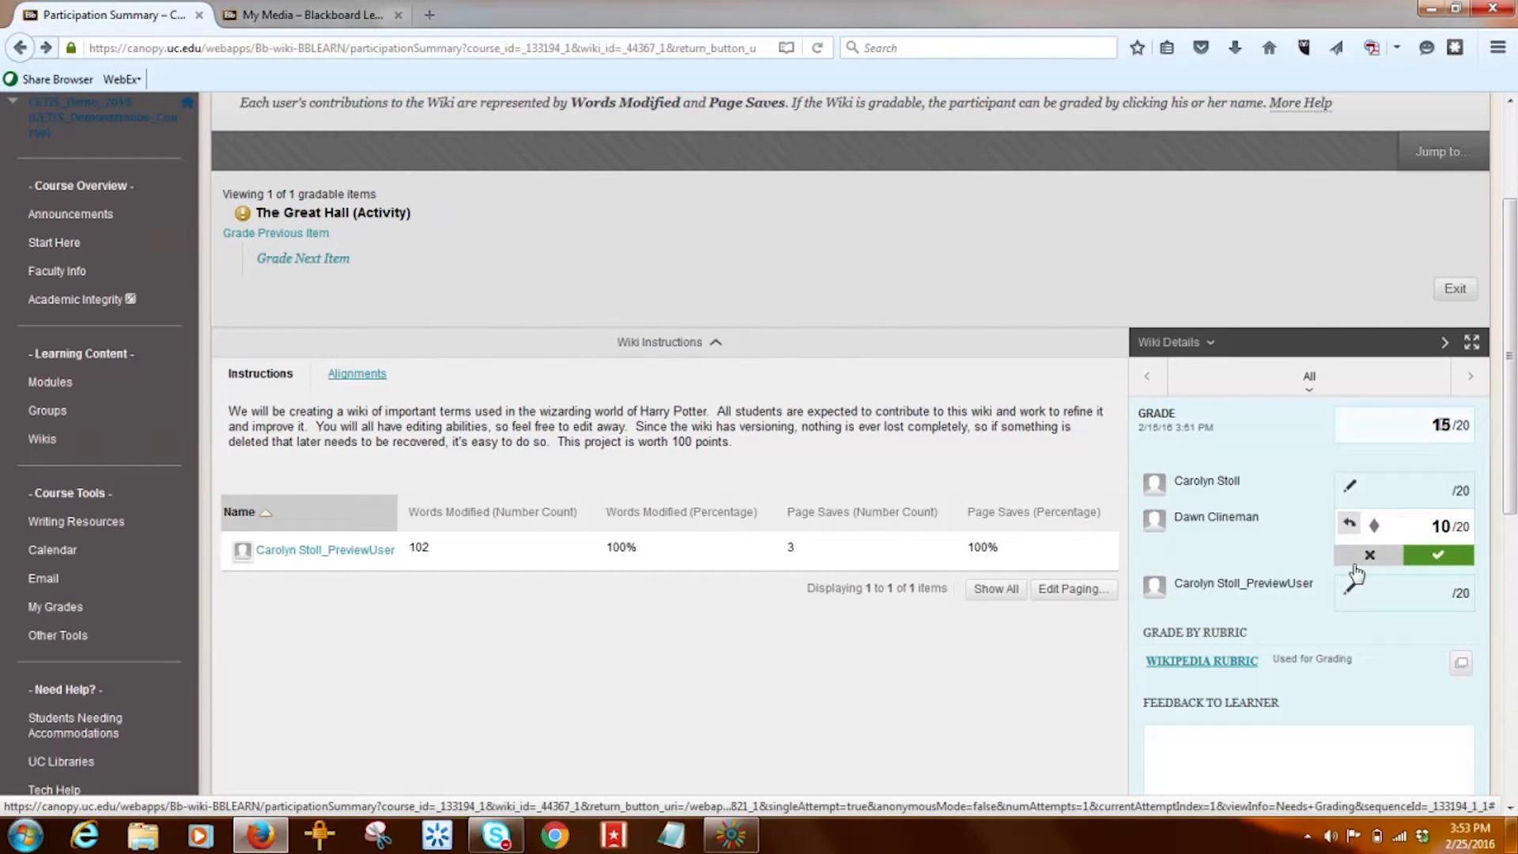
left_click(1349, 526)
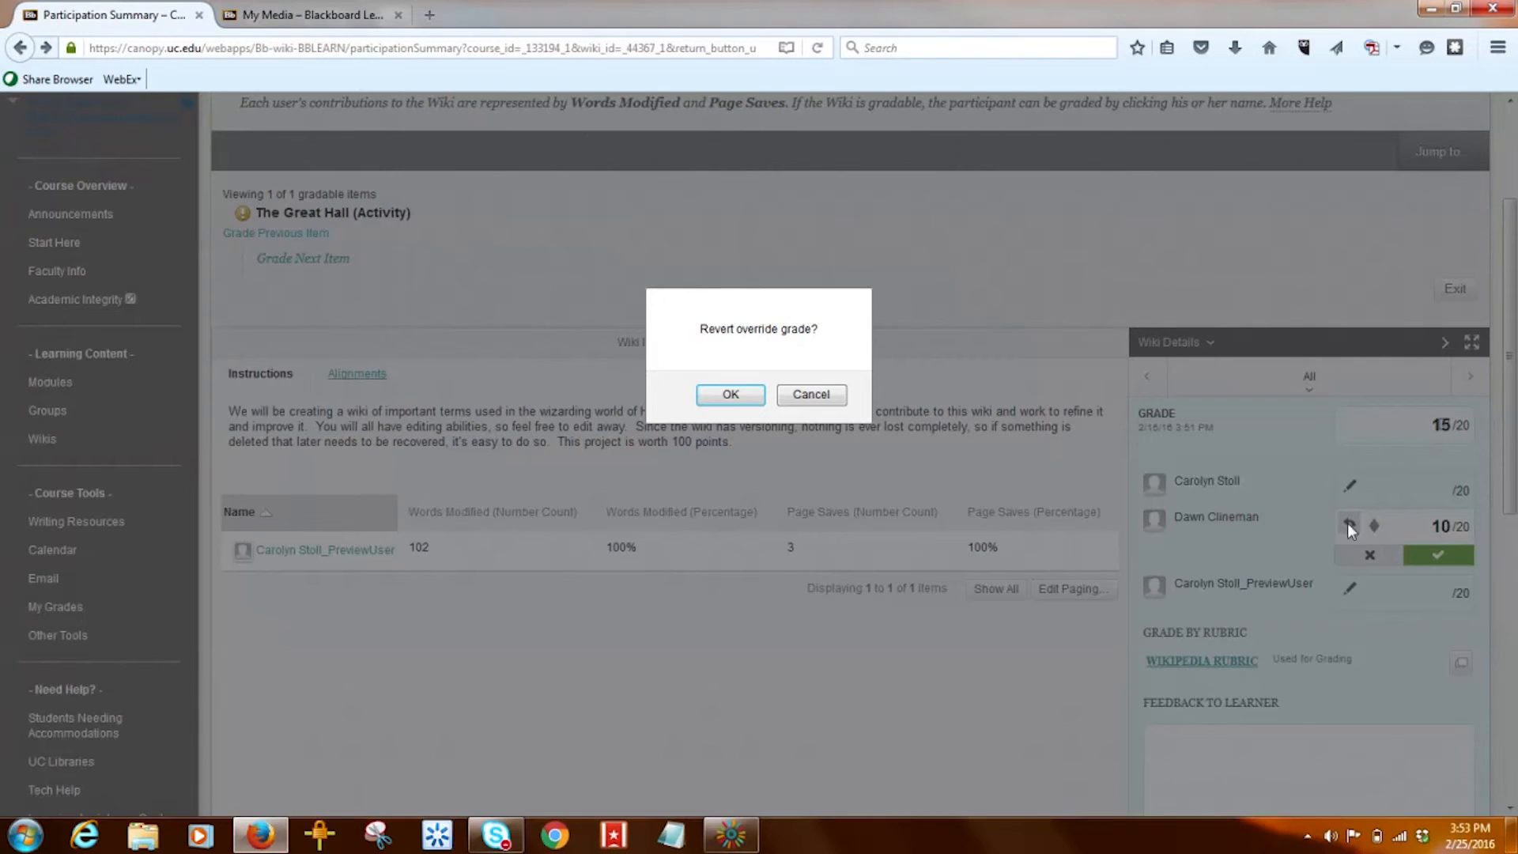
left_click(731, 394)
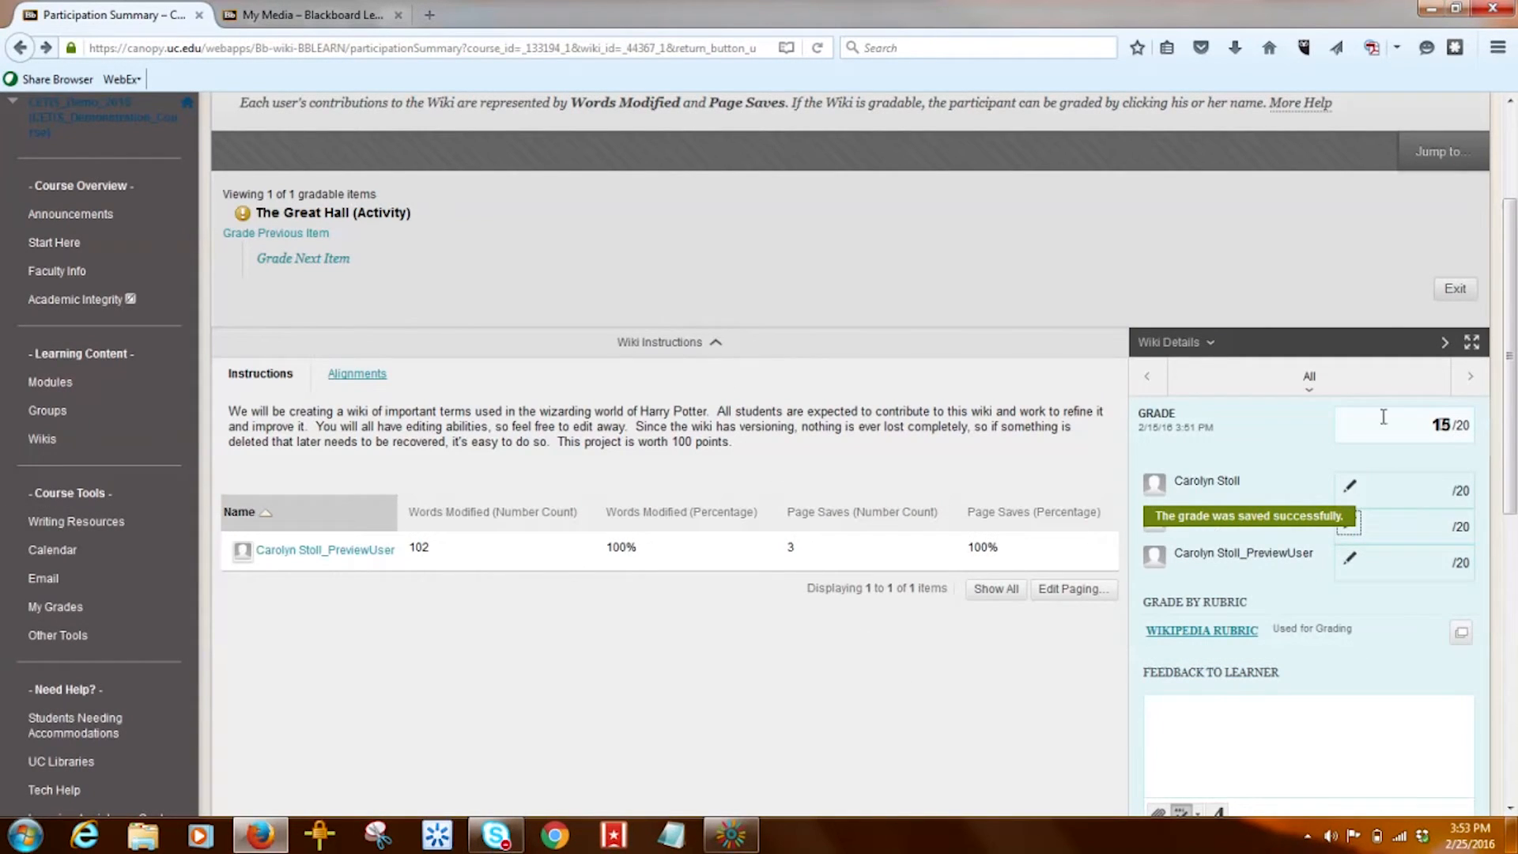
left_click_drag(1513, 460, 1513, 553)
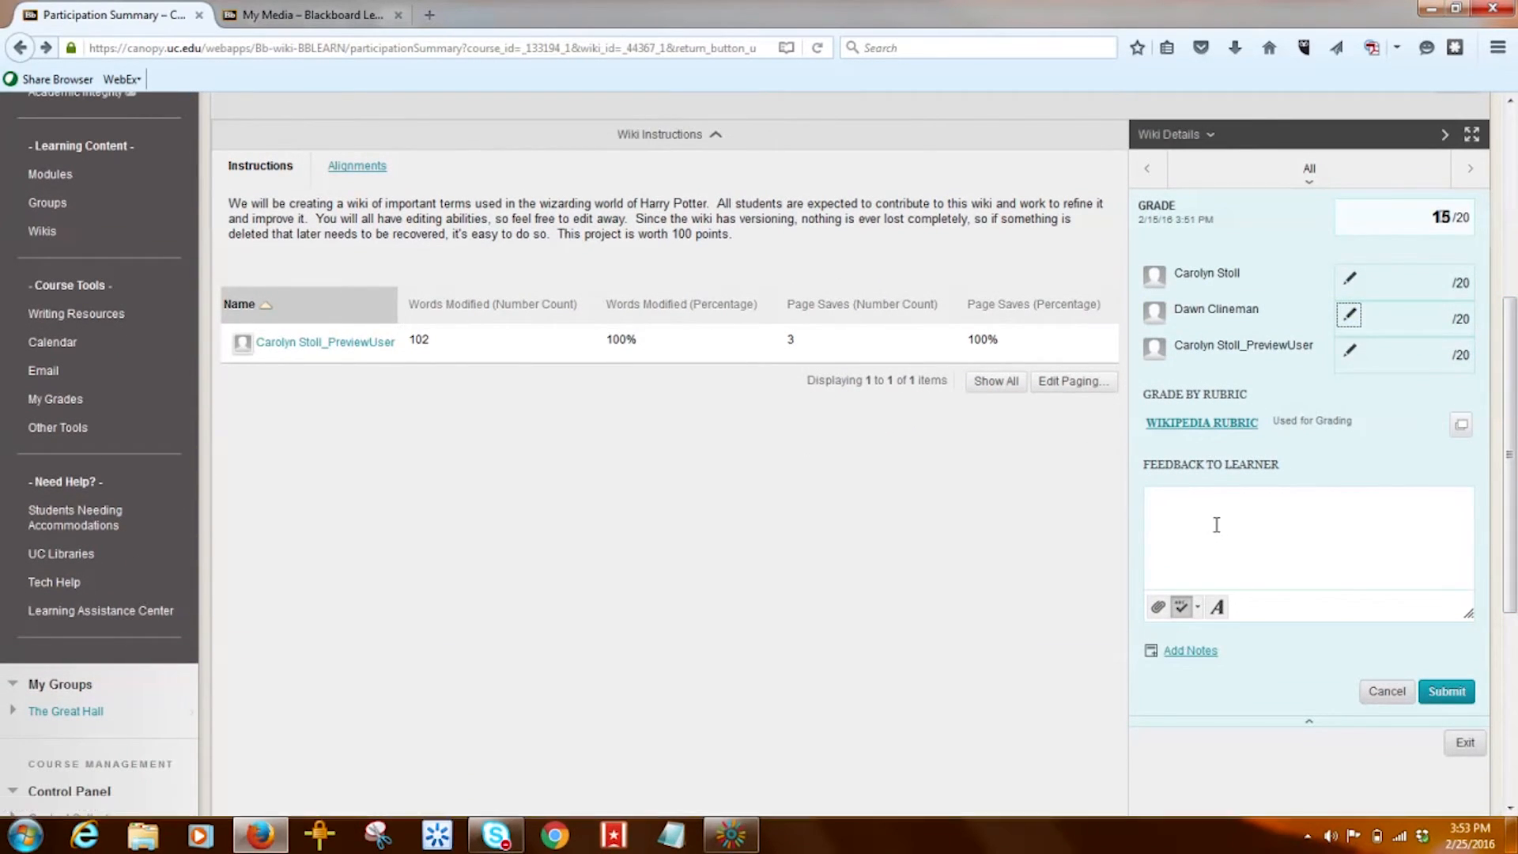
- Submit The Great Hall group grade of 15/20 with empty feedback and grading notes
left_click(1178, 650)
left_click_drag(1513, 475, 1514, 563)
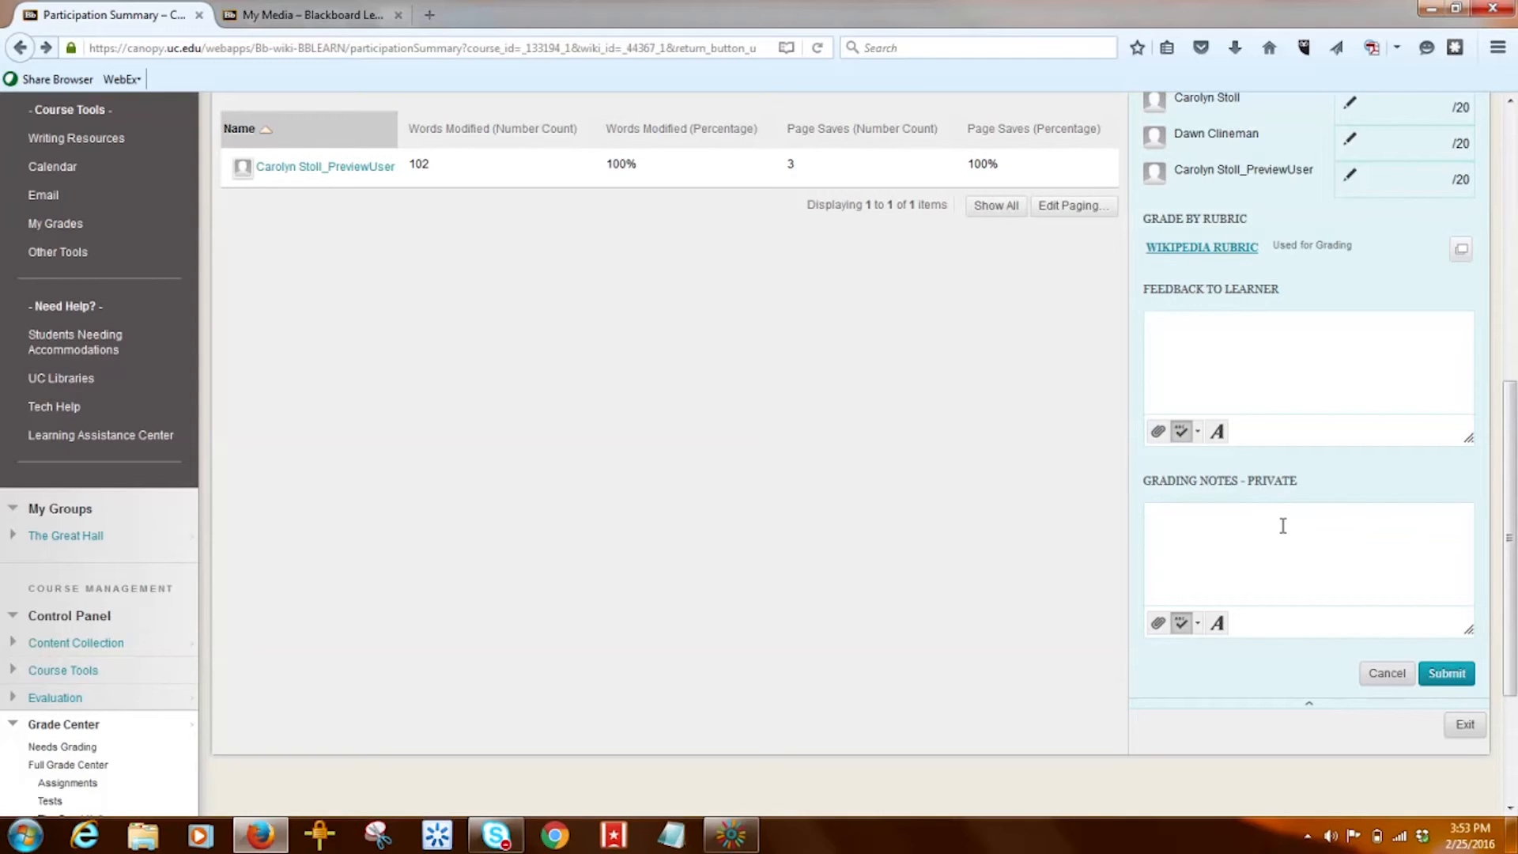
left_click(1282, 526)
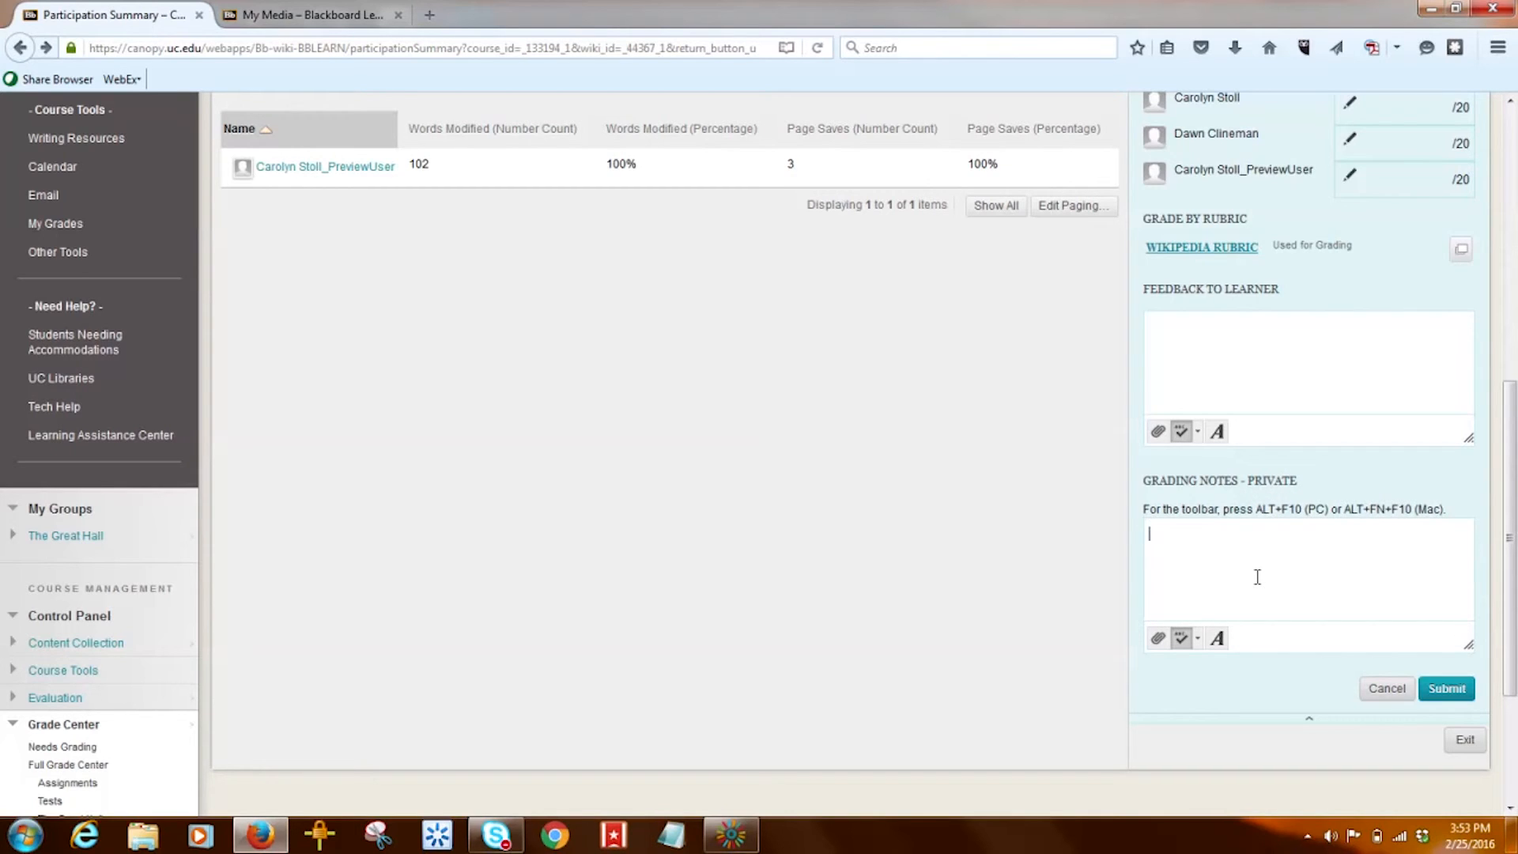
left_click_drag(1510, 544, 1510, 585)
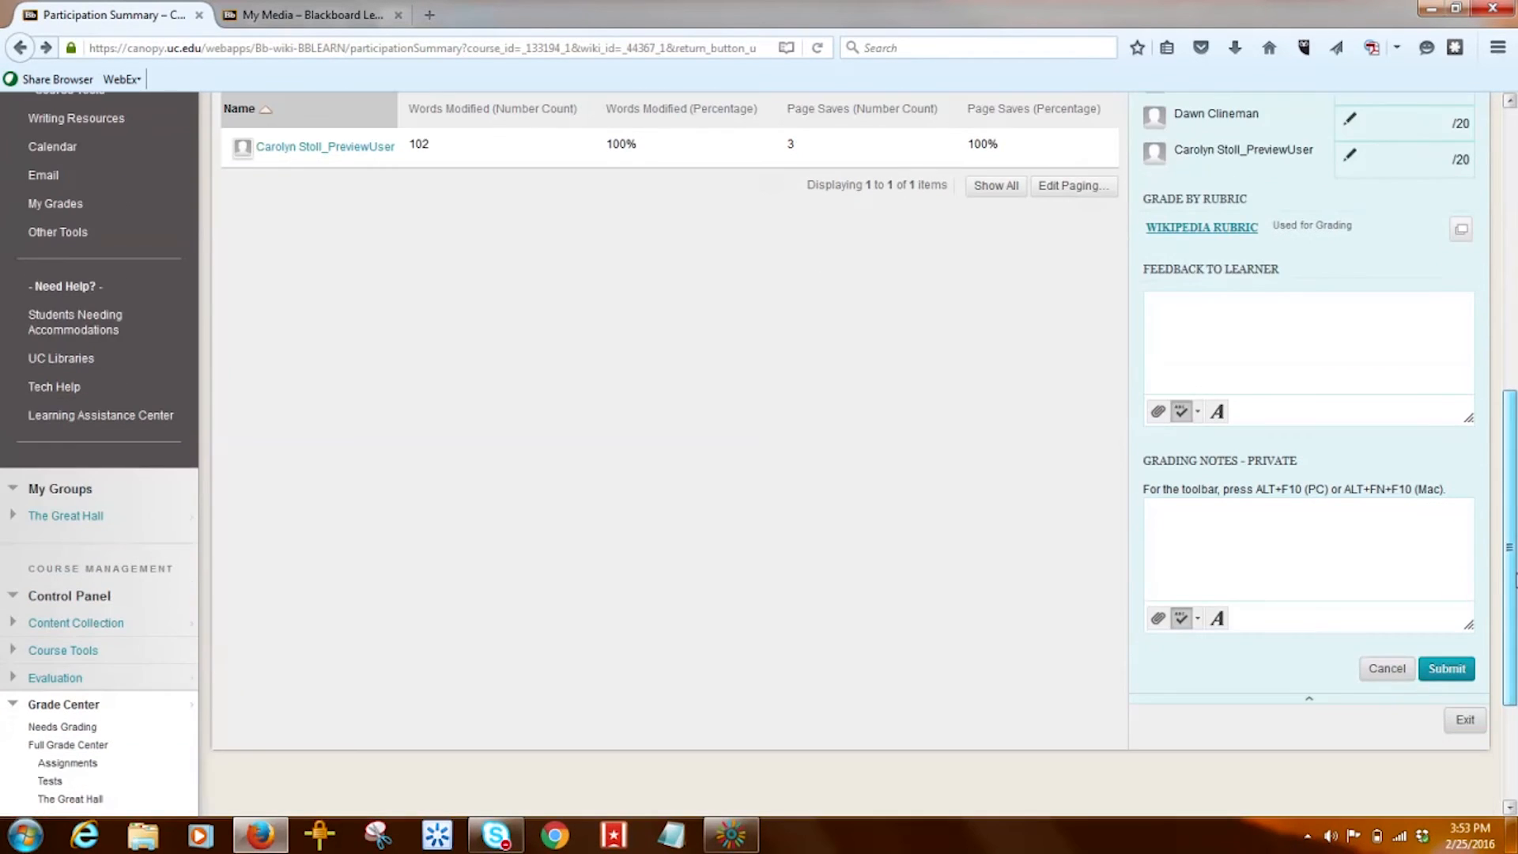
left_click(1449, 671)
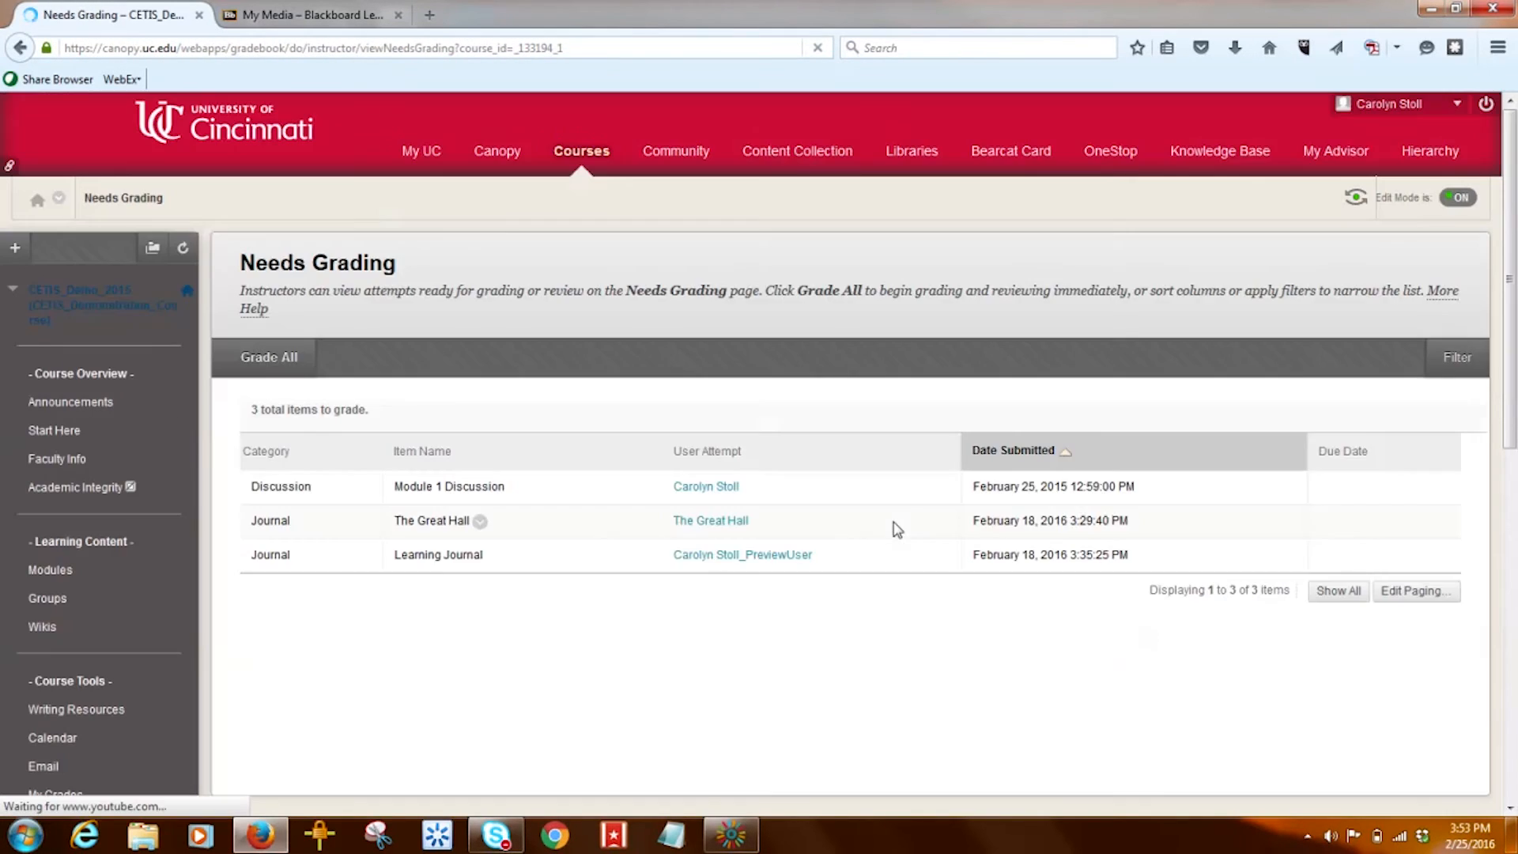
- Go to Grade Center > Full Grade Center in the course menu
left_click_drag(1511, 387, 1499, 716)
left_click(79, 637)
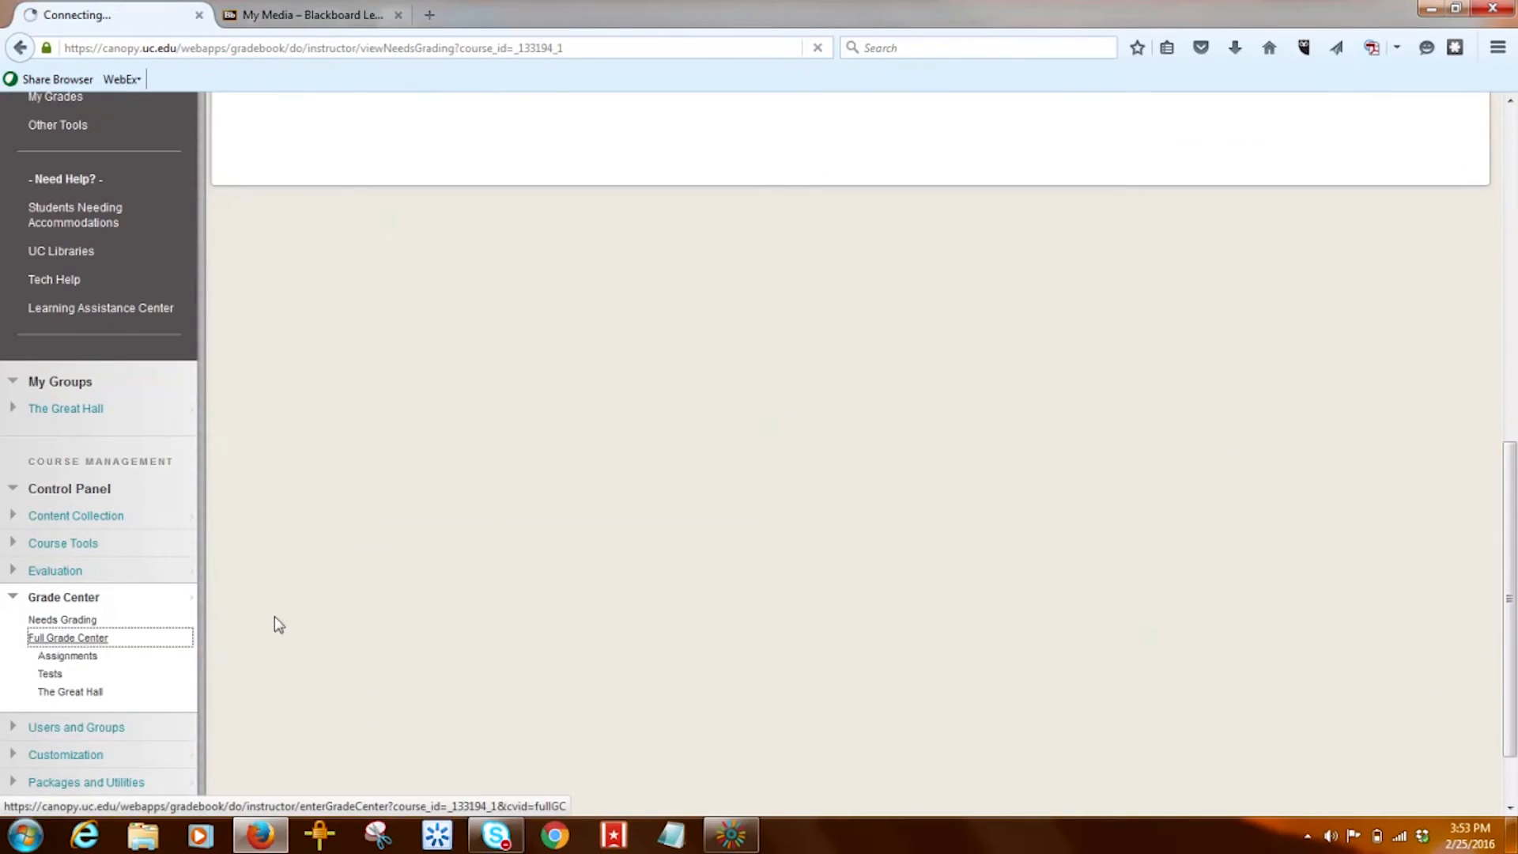